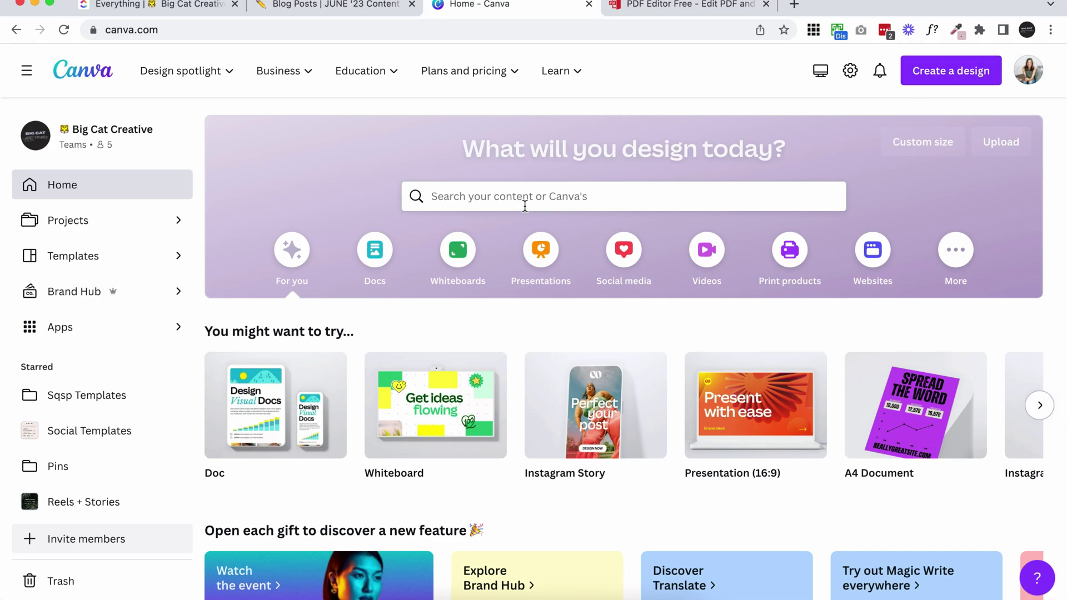
Search Canva for 'workbook', view all results and open the Black and White Bold template
left_click(591, 196)
type("workbo")
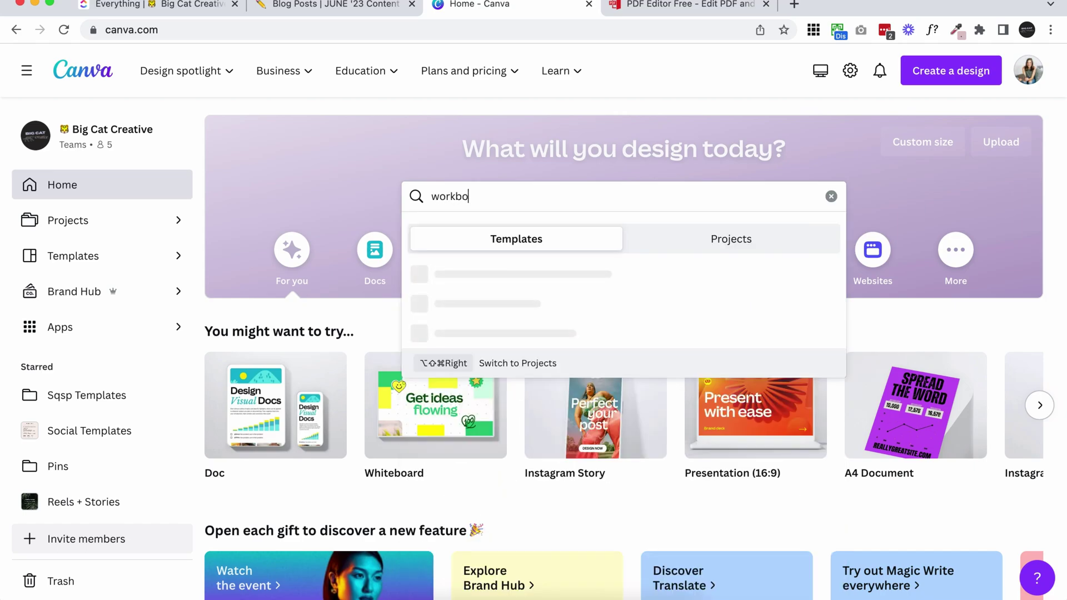
type("ok")
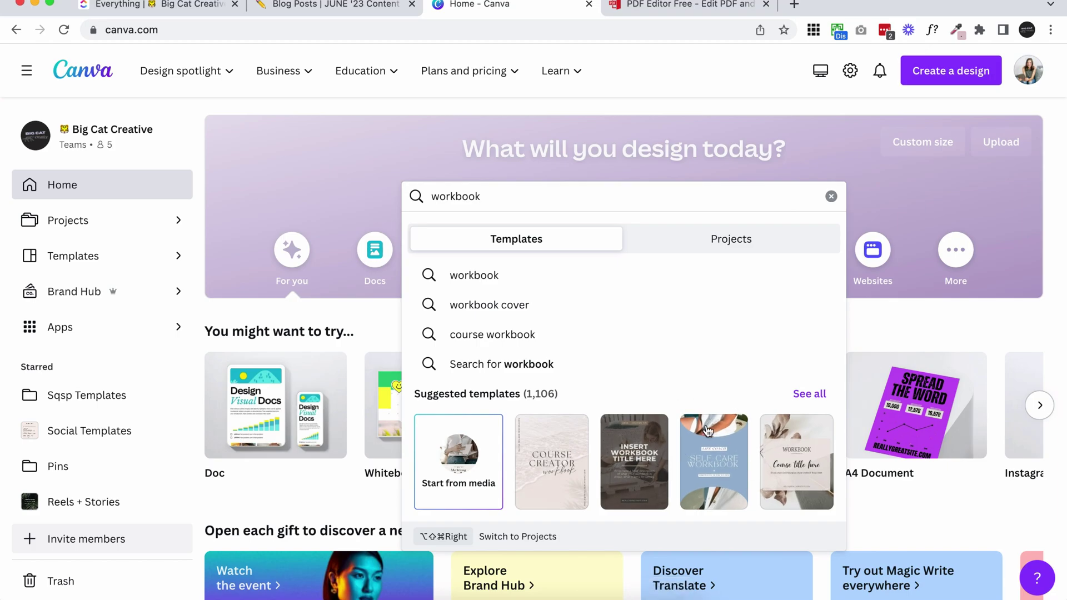
left_click(812, 396)
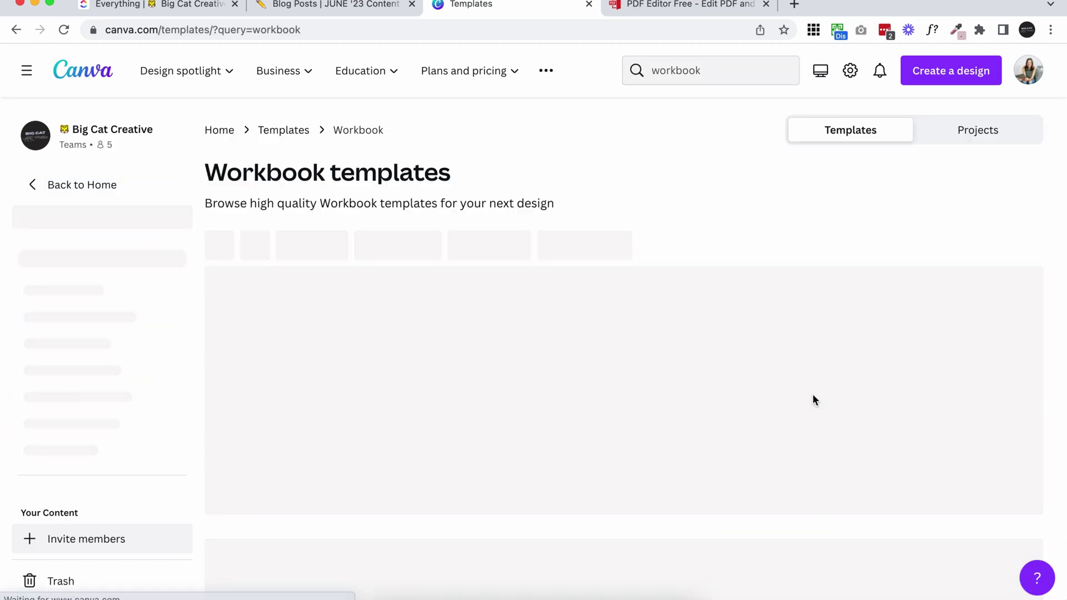
scroll(751, 358, "down", 3)
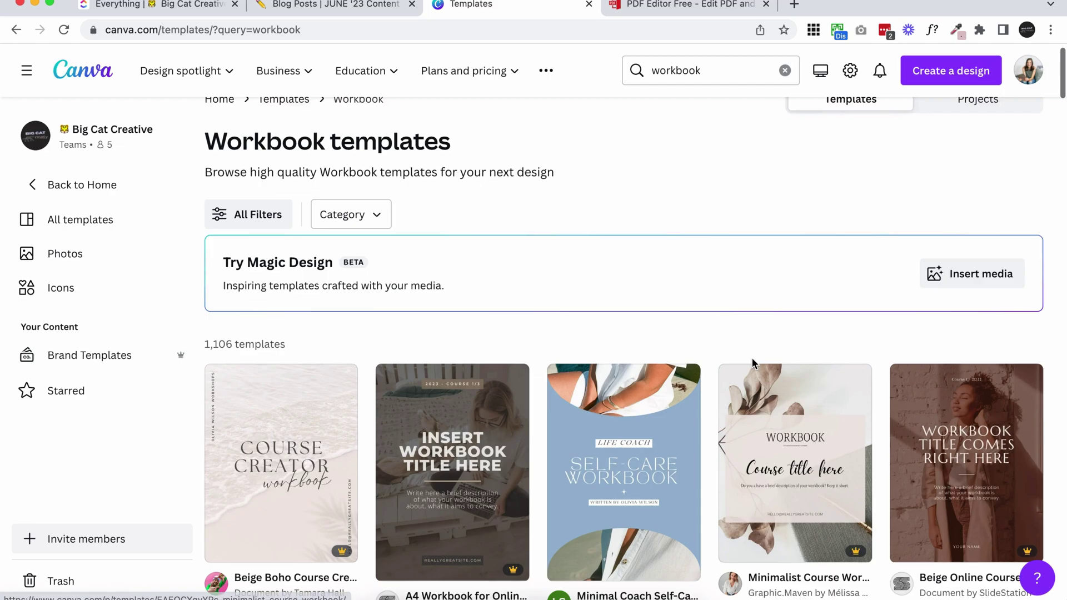
scroll(753, 364, "down", 3)
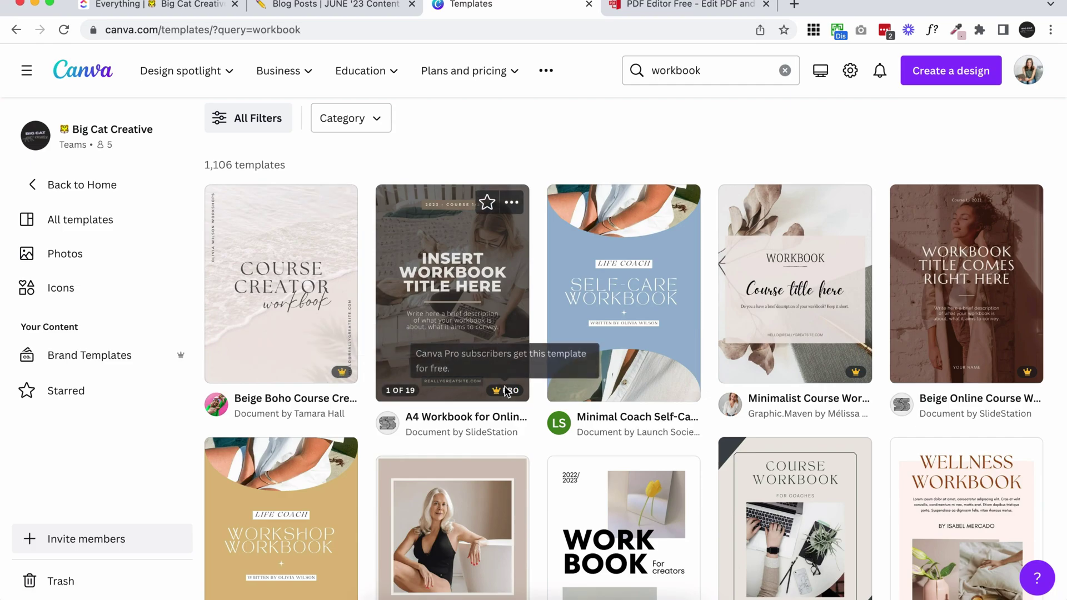
scroll(690, 326, "down", 4)
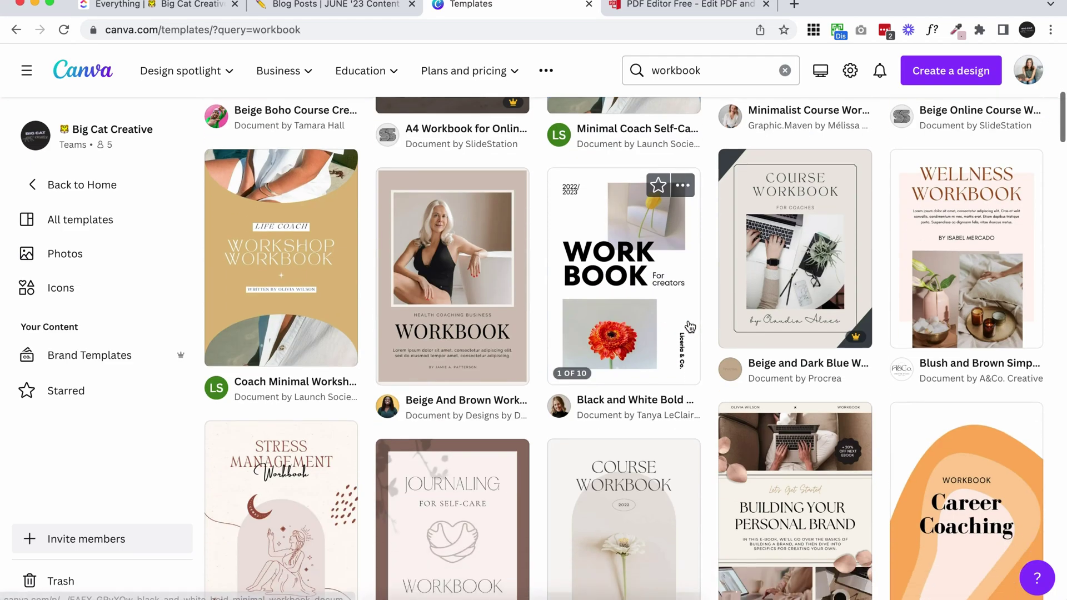
left_click(629, 358)
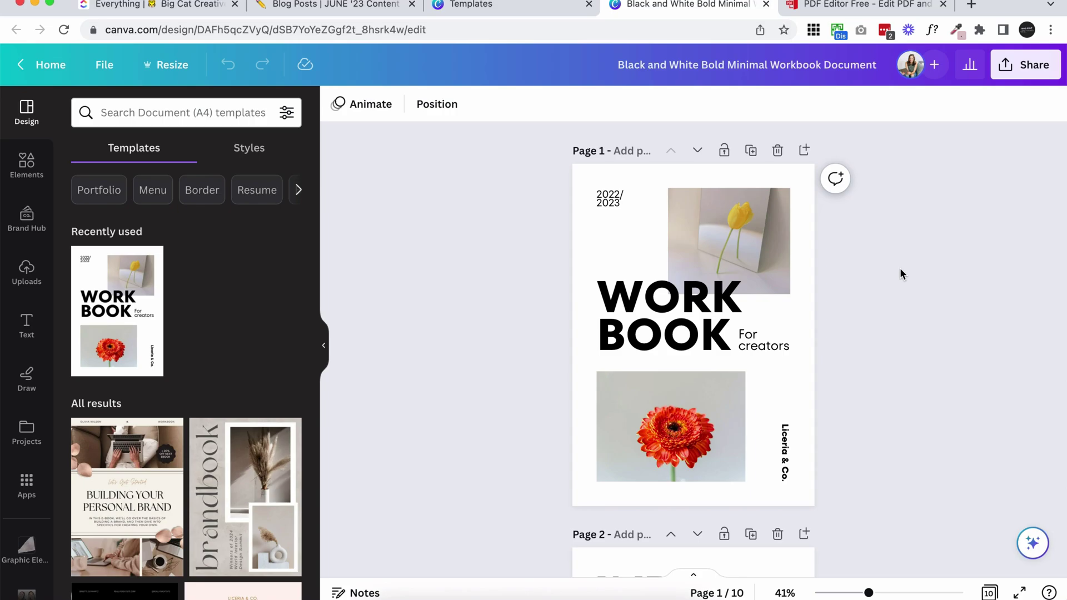
Select the WORK BOOK title and then the tulip photo on the cover
scroll(899, 268, "down", 2)
scroll(899, 267, "up", 2)
left_click(673, 273)
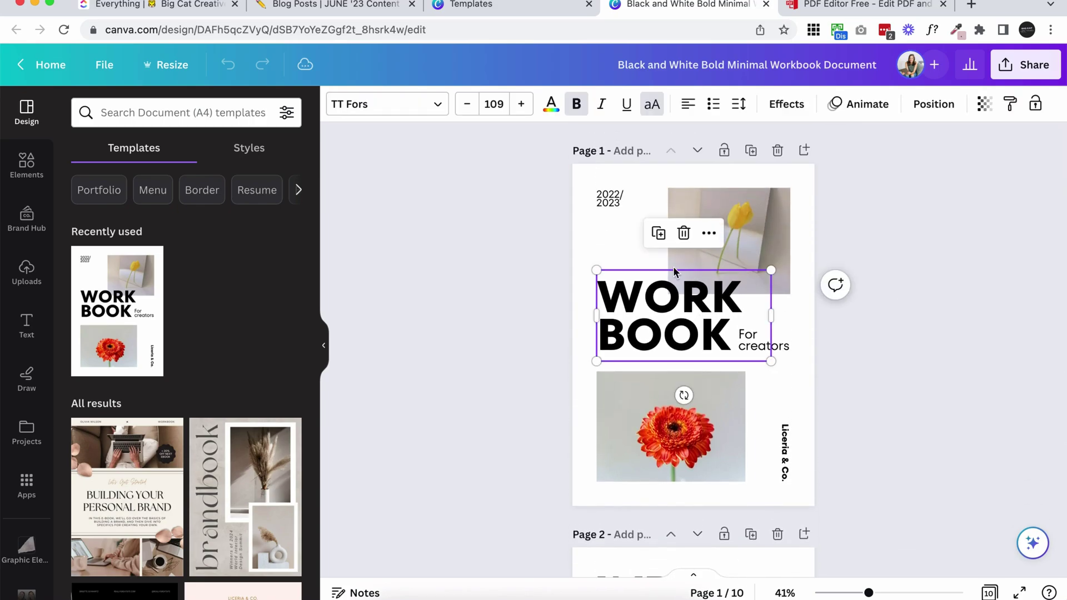
left_click(744, 218)
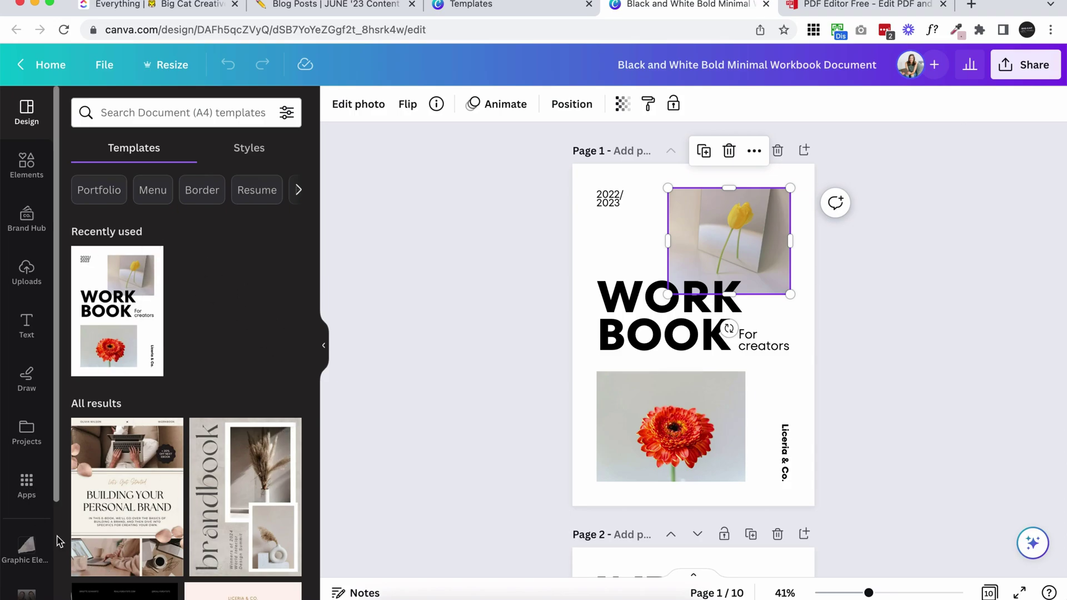
Swap the tulip photo for a staircase photo from Elements, then undo the swap
left_click(24, 280)
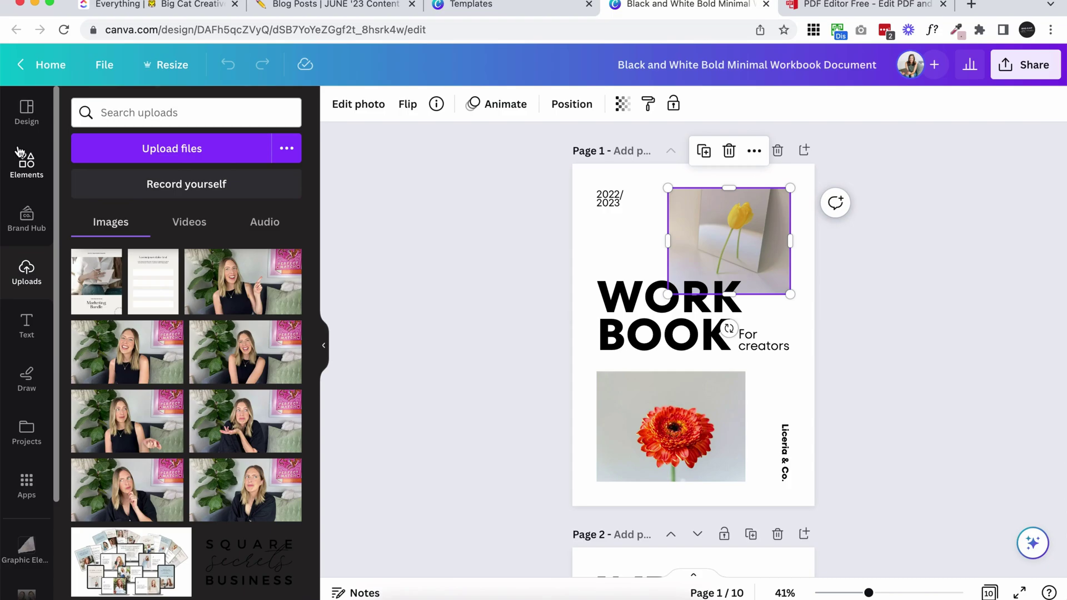
left_click(22, 159)
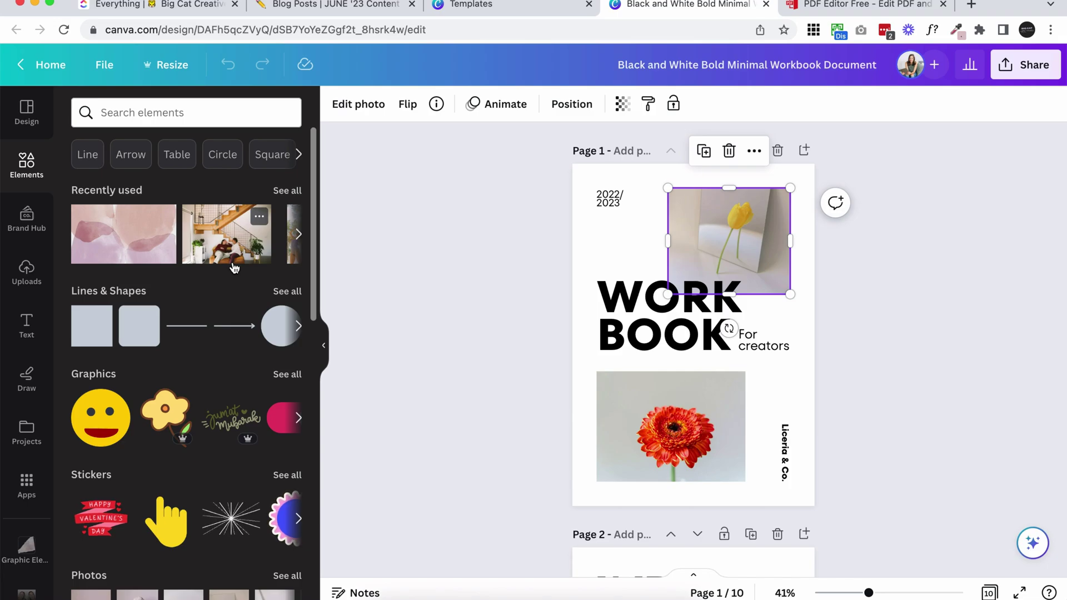
left_click_drag(226, 228, 753, 227)
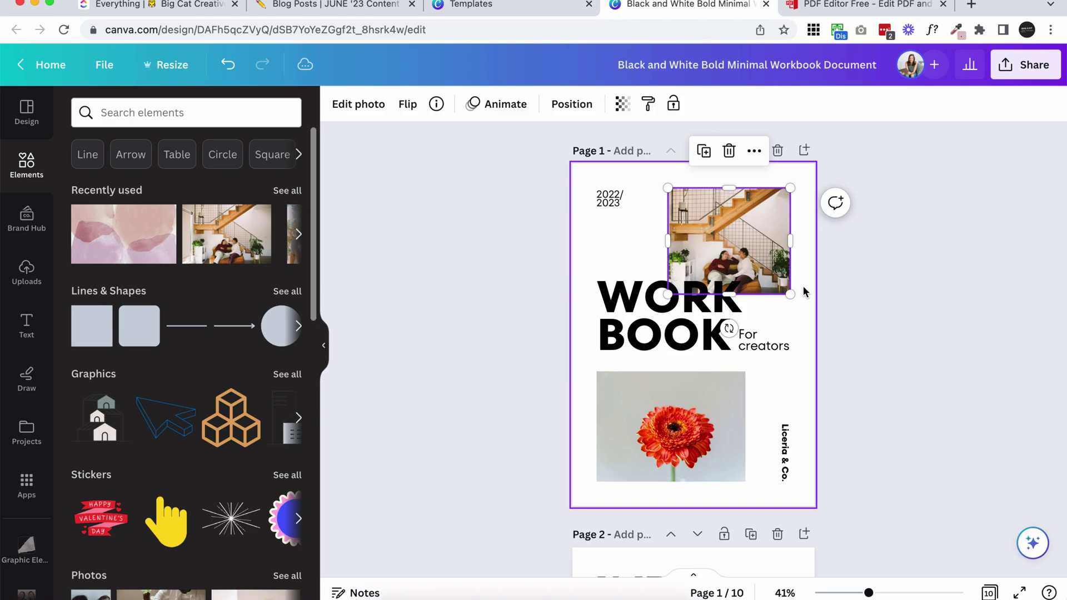
left_click_drag(805, 291, 802, 286)
left_click(844, 280)
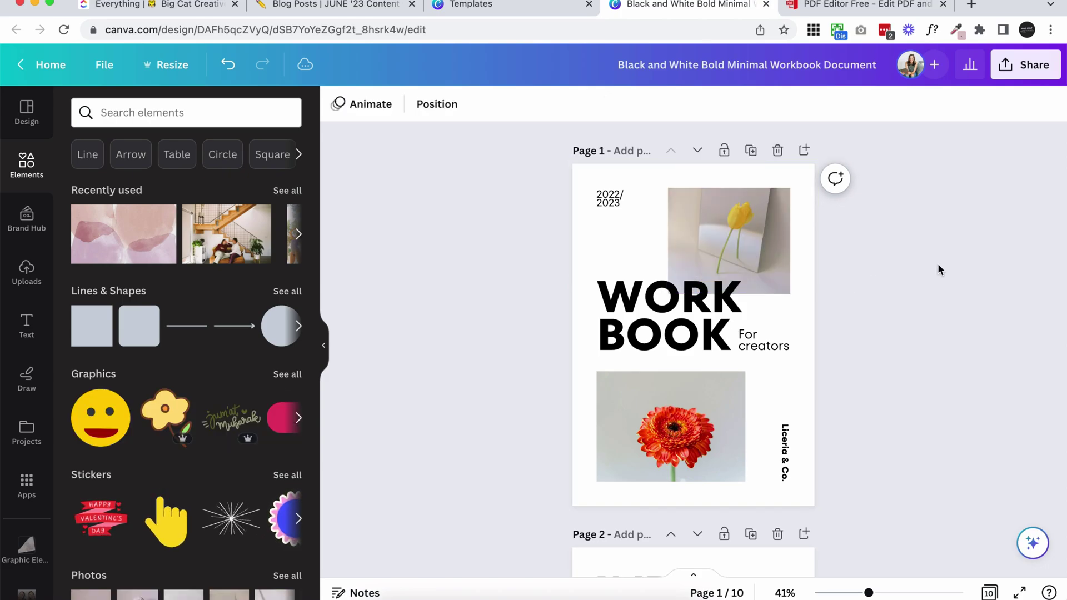
Scroll down through the design to the page 7 QUESTIONS layout
scroll(938, 265, "down", 6)
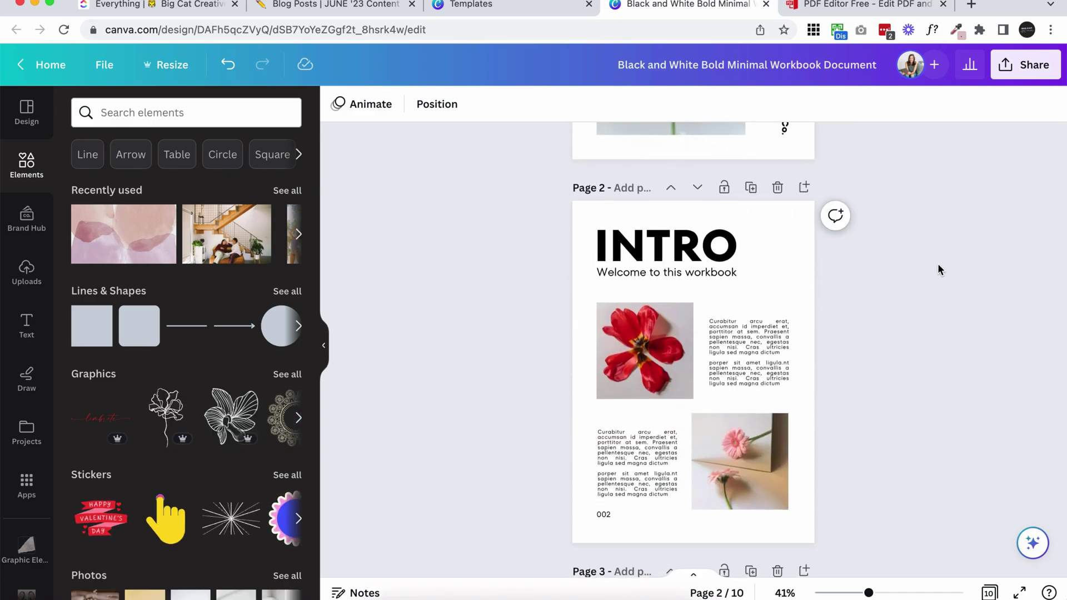
scroll(937, 265, "down", 5)
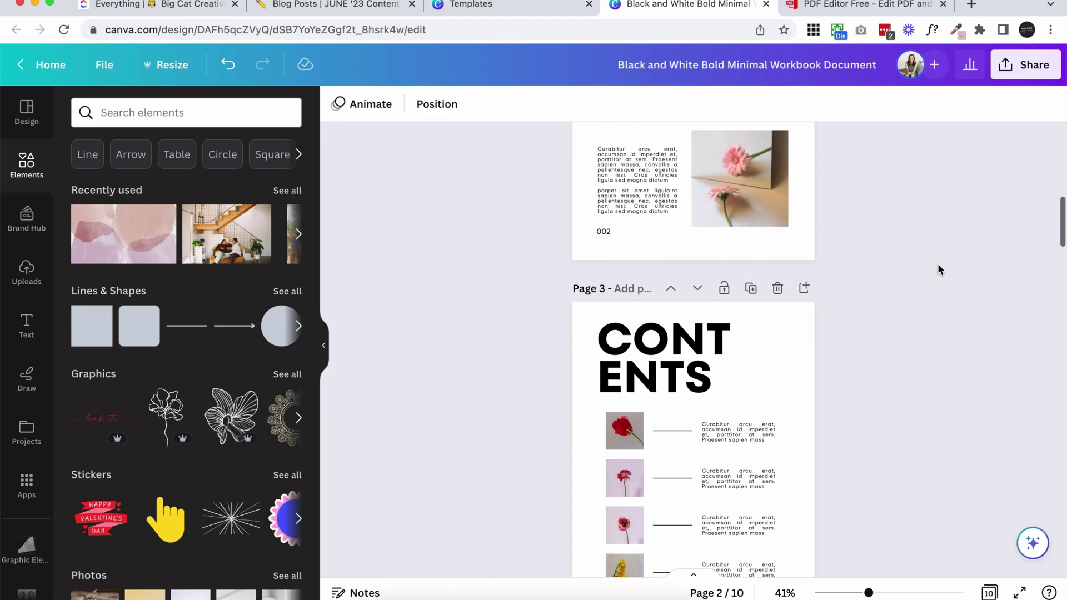
scroll(938, 270, "down", 5)
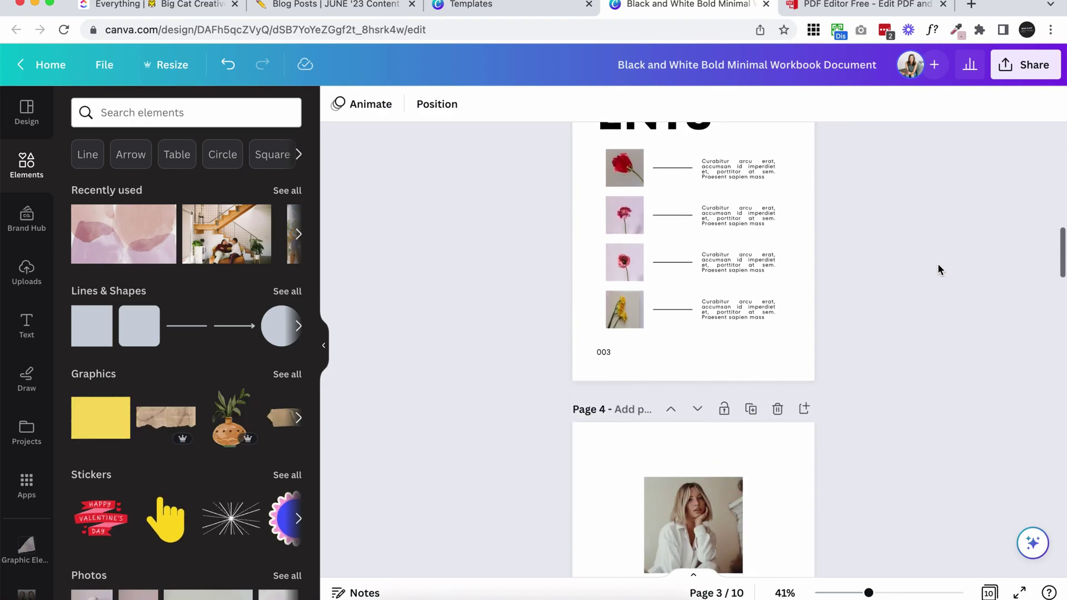
scroll(937, 269, "down", 5)
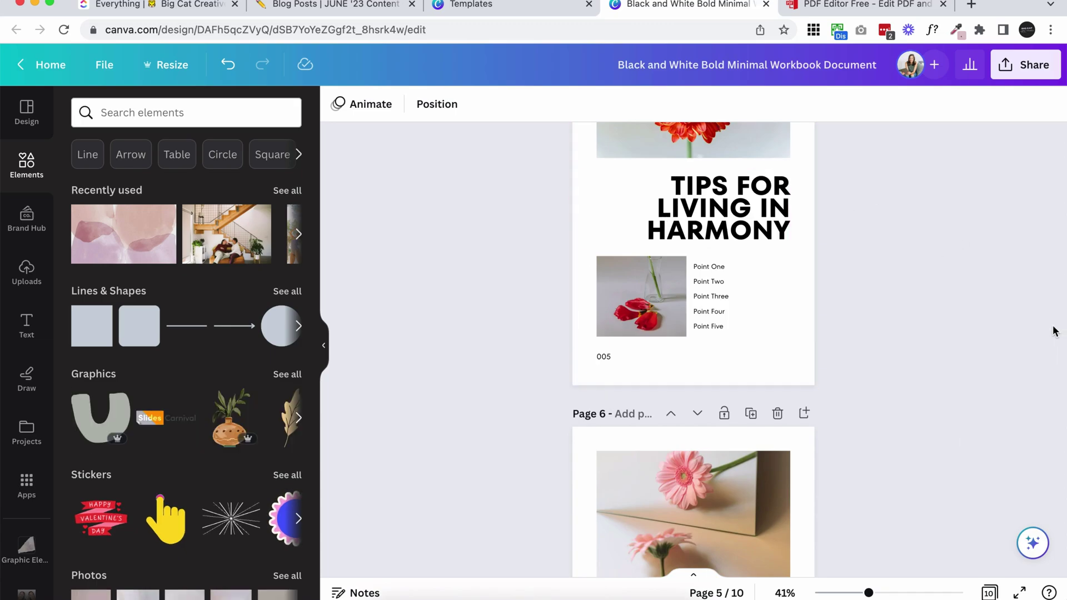
scroll(996, 305, "down", 5)
scroll(996, 305, "down", 7)
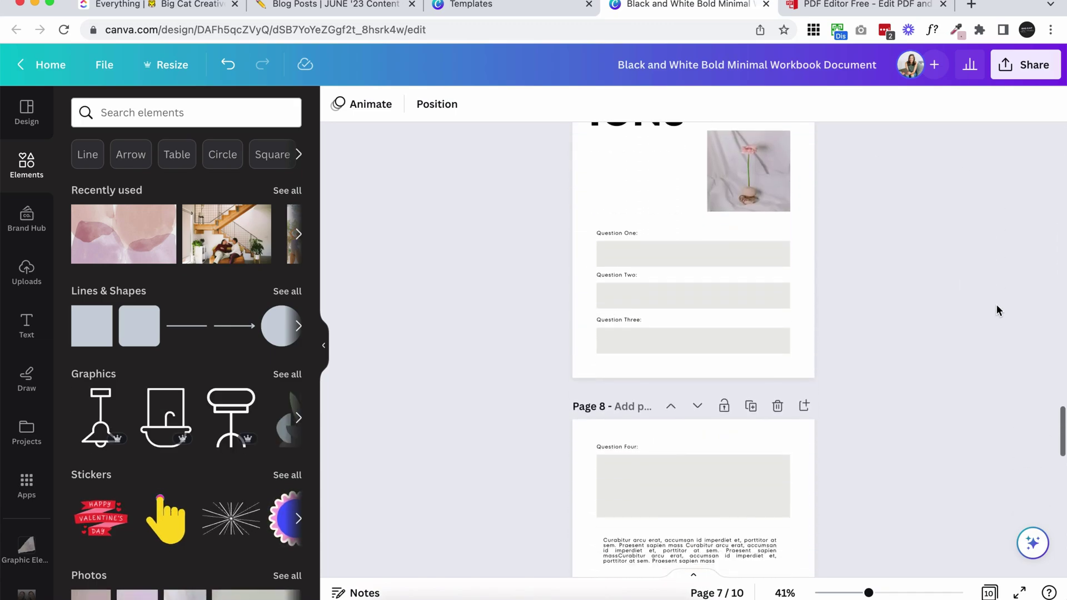
scroll(996, 305, "up", 2)
Select the Question One, Two and Three answer boxes and check Question One's extra options
left_click(711, 378)
left_click(716, 417)
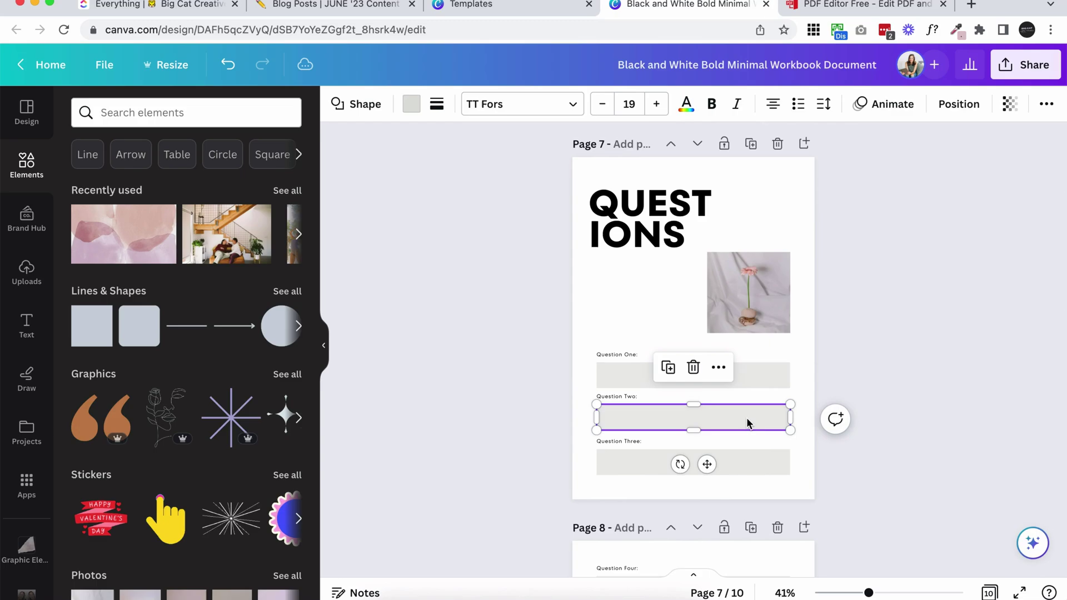
left_click(714, 461)
left_click(884, 327)
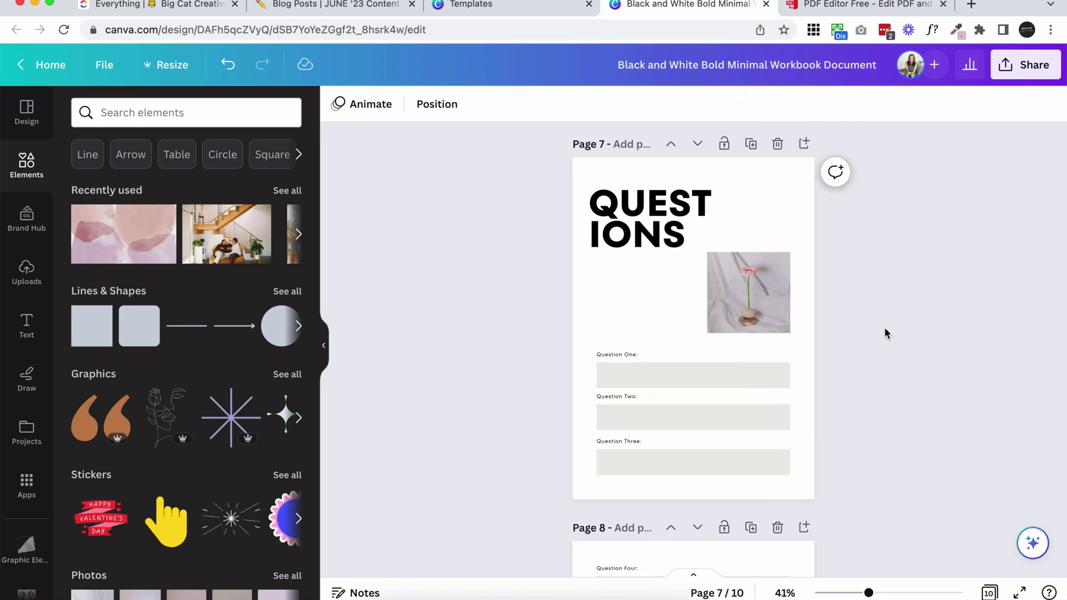
left_click(770, 378)
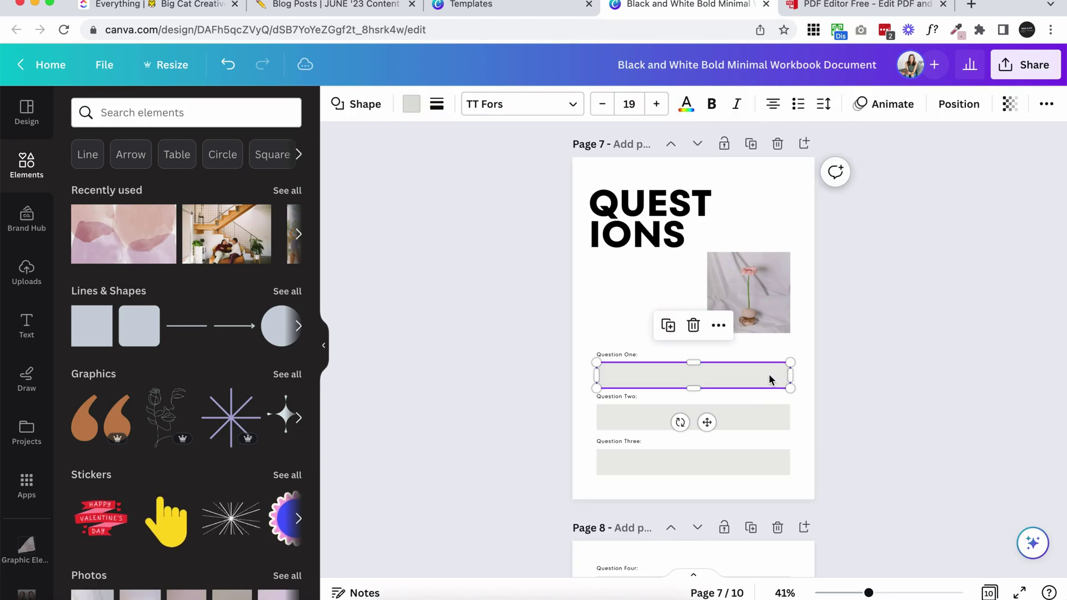
left_click(1046, 104)
left_click(1046, 103)
left_click(994, 190)
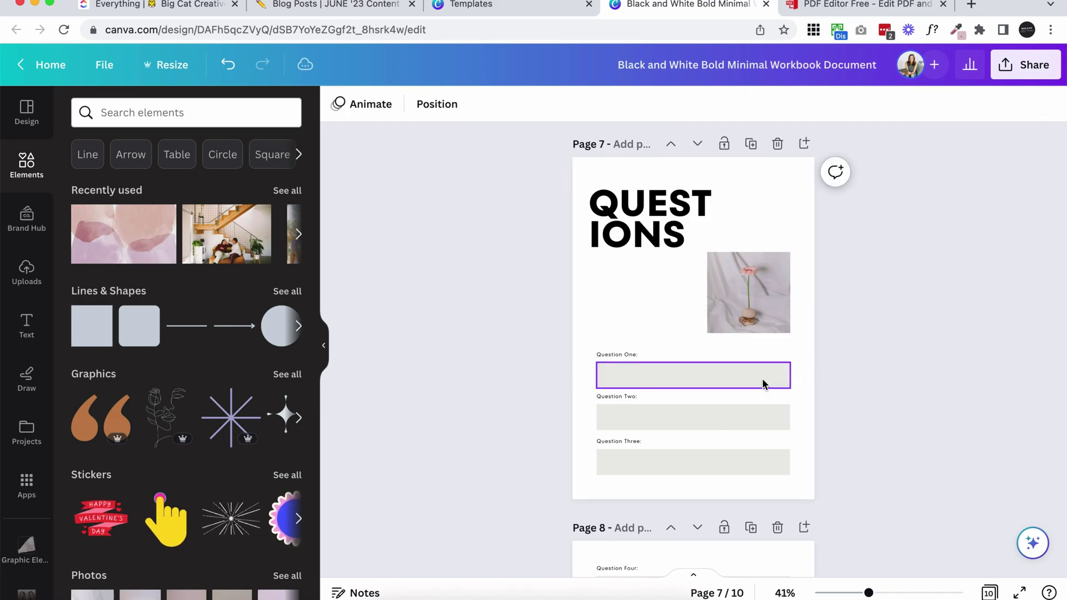
left_click(762, 378)
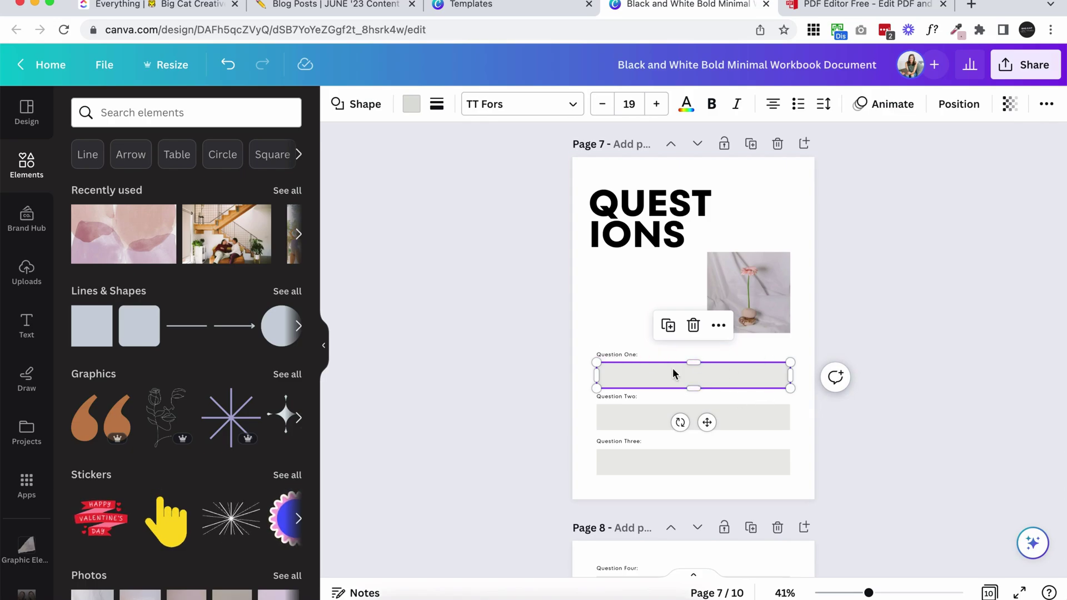
Zoom in on the question boxes and try resizing the Question One box
key("alt")
scroll(675, 405, "up", 3)
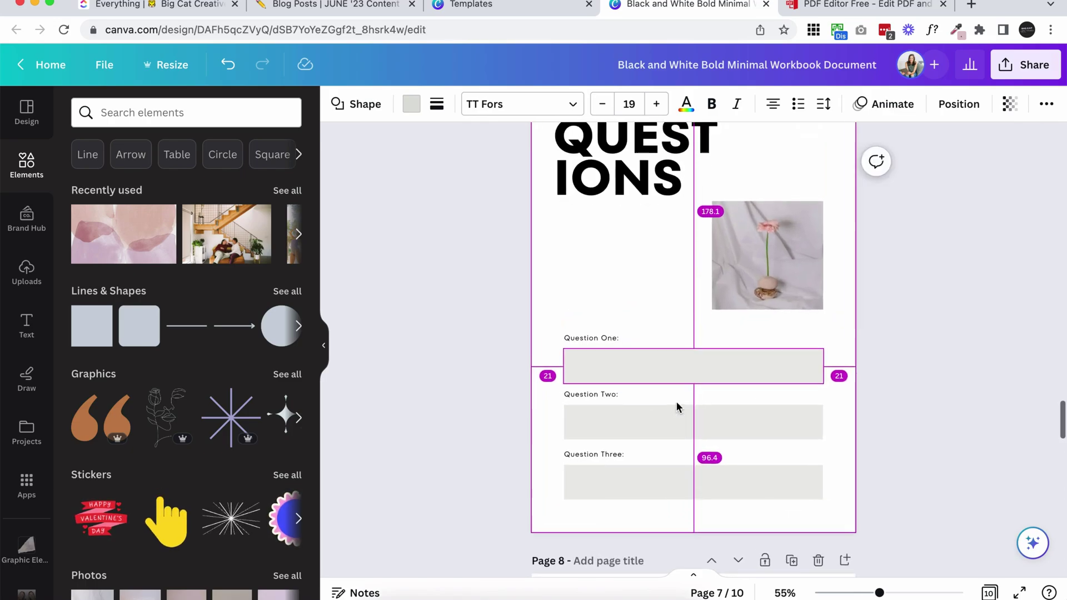
scroll(676, 401, "up", 3)
left_click(602, 347)
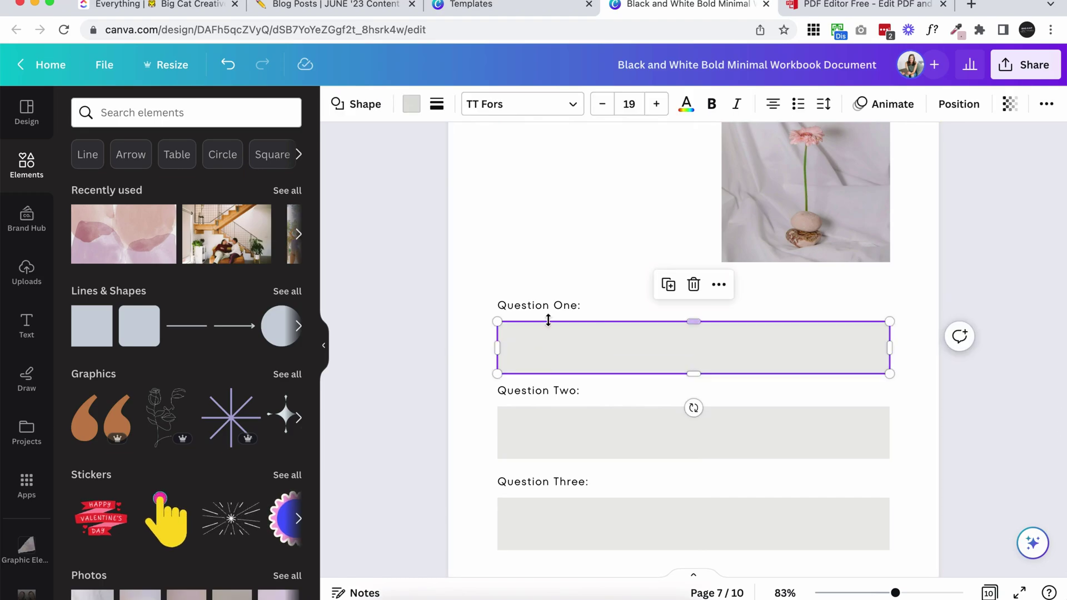
mouse_move(497, 346)
left_mouse_down()
mouse_move(614, 345)
mouse_move(496, 347)
left_mouse_up()
left_click(421, 357)
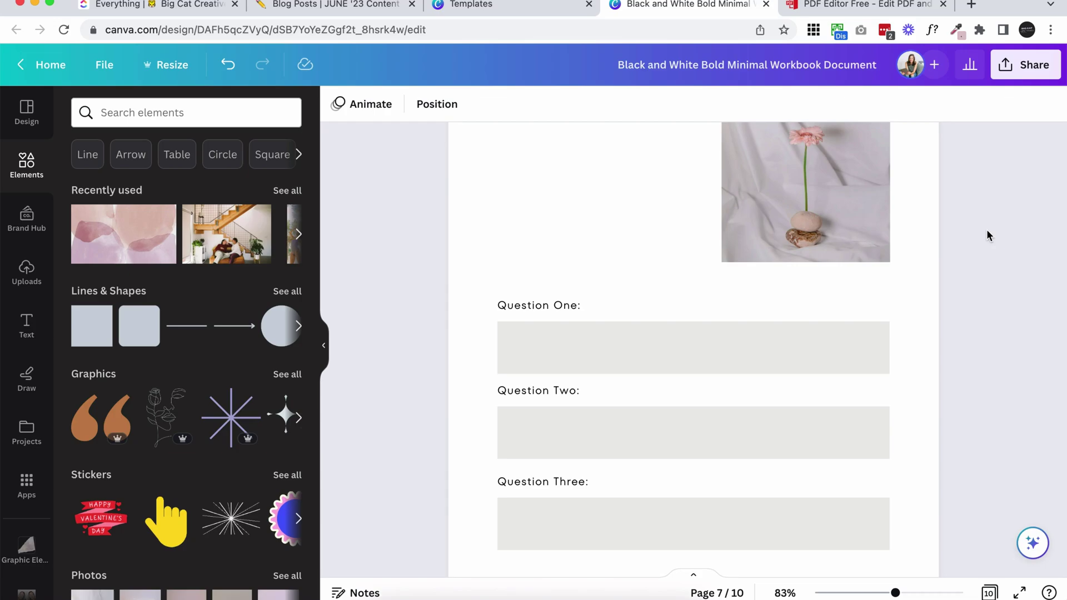
Scroll through the other pages and come back to page 7
scroll(985, 229, "down", 10)
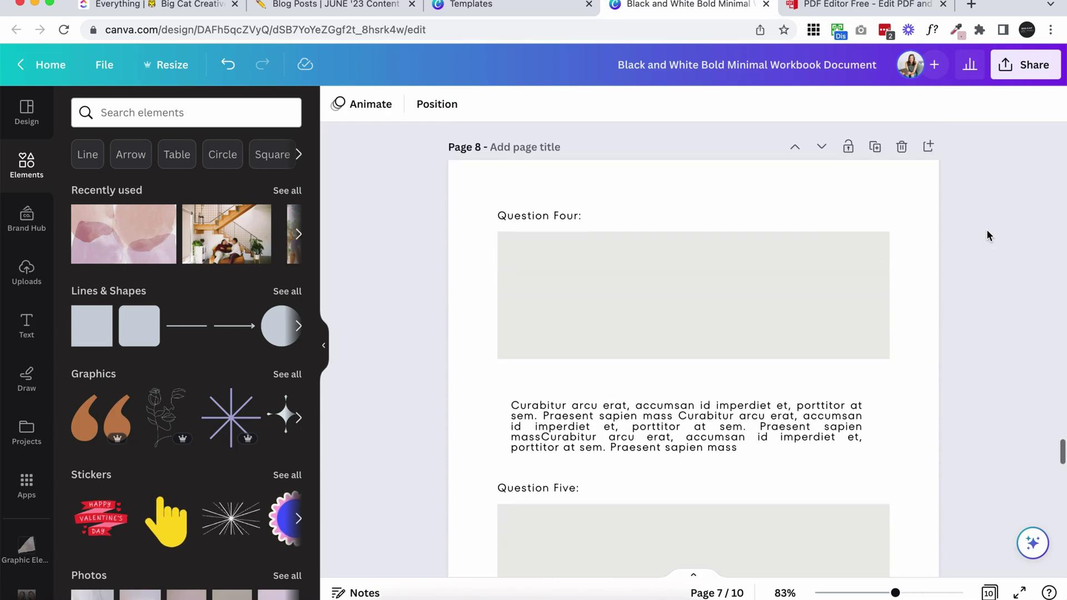
scroll(986, 233, "down", 15)
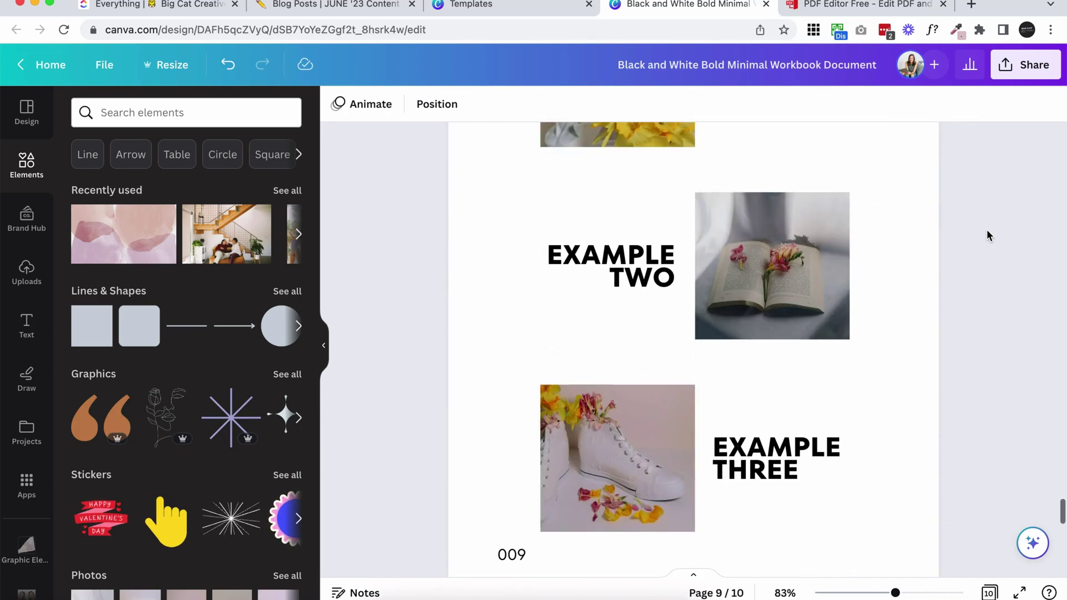
scroll(986, 229, "down", 5)
scroll(985, 229, "up", 20)
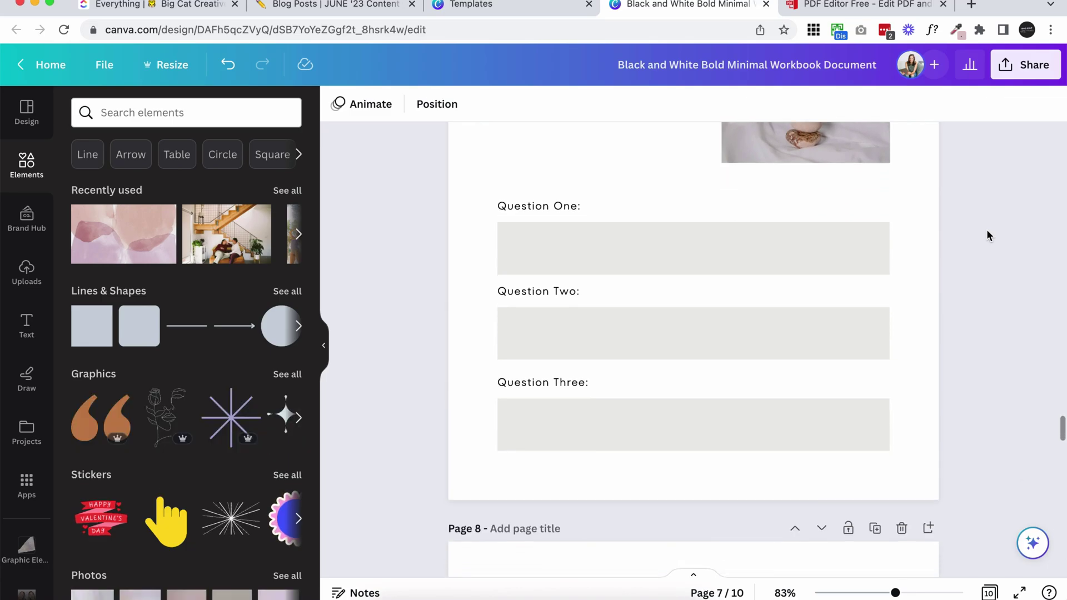
scroll(986, 229, "down", 1)
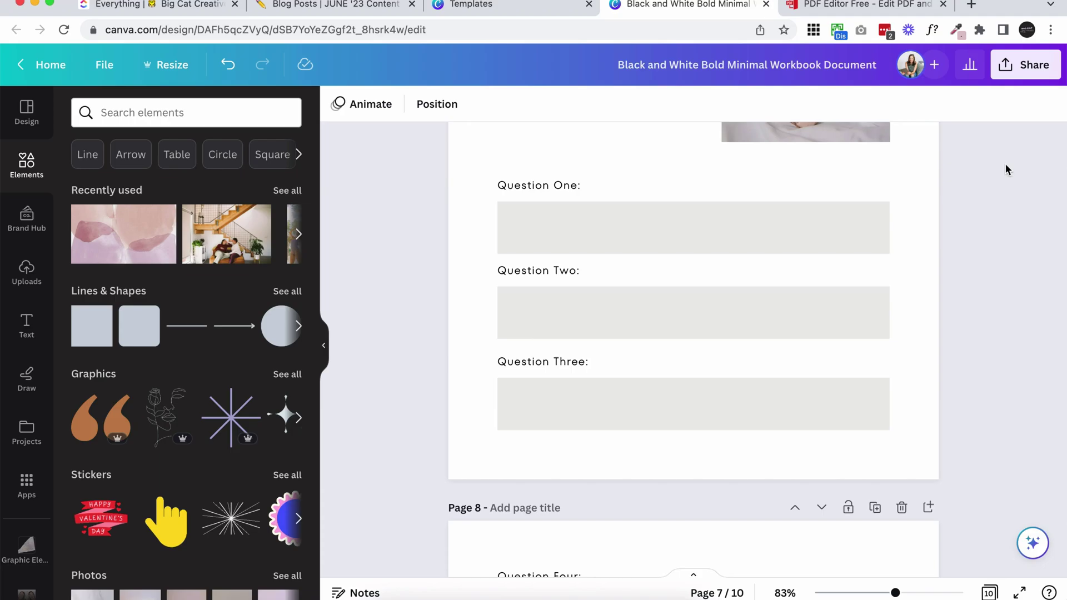
scroll(1029, 220, "down", 20)
scroll(1029, 219, "up", 20)
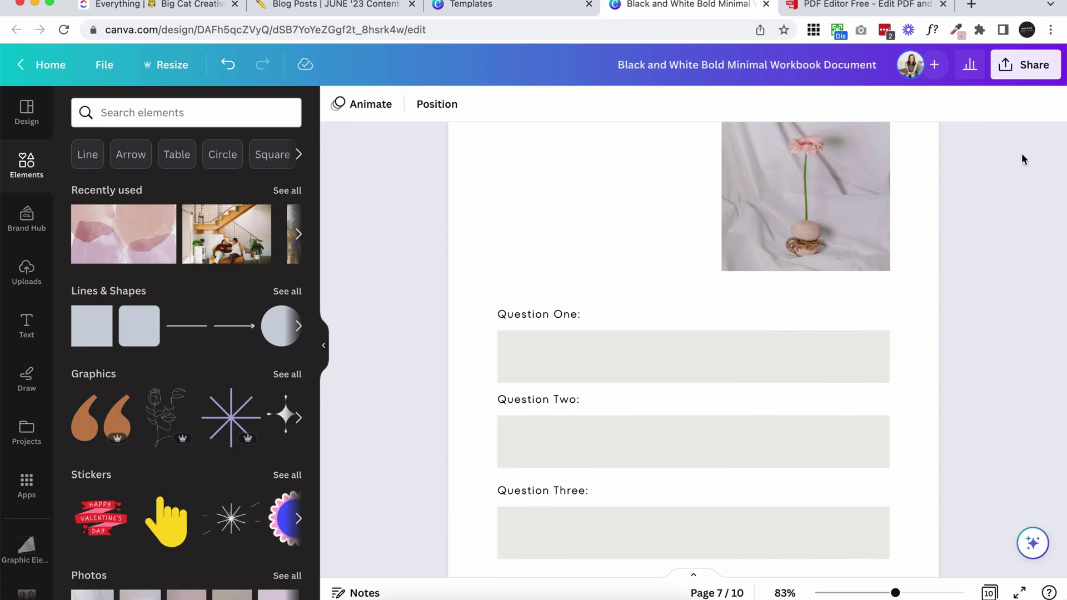
Download all 10 workbook pages as a PDF Standard file
left_click(1021, 63)
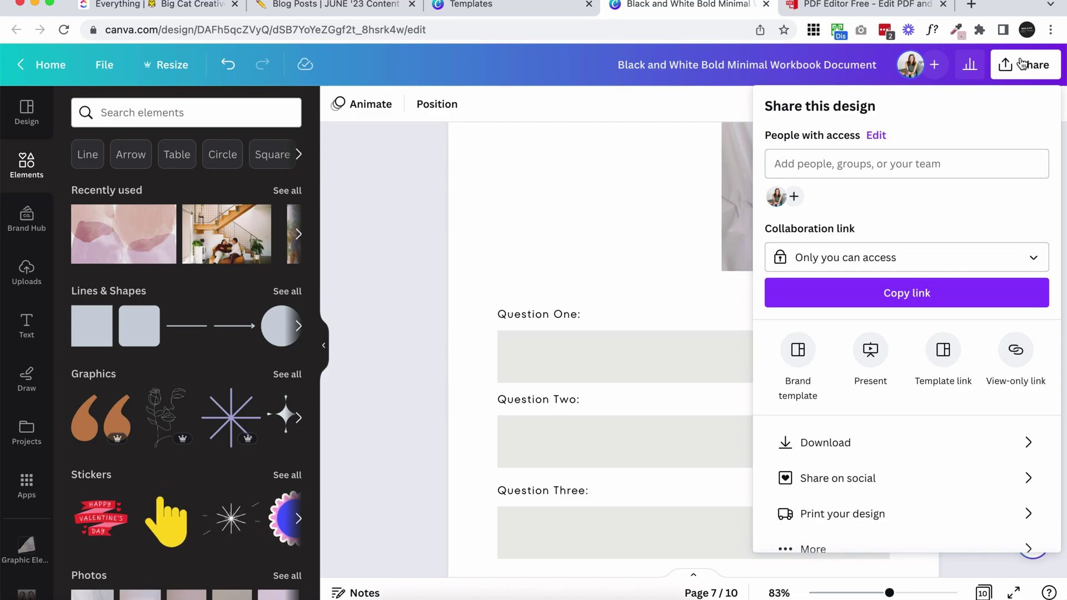
left_click(893, 451)
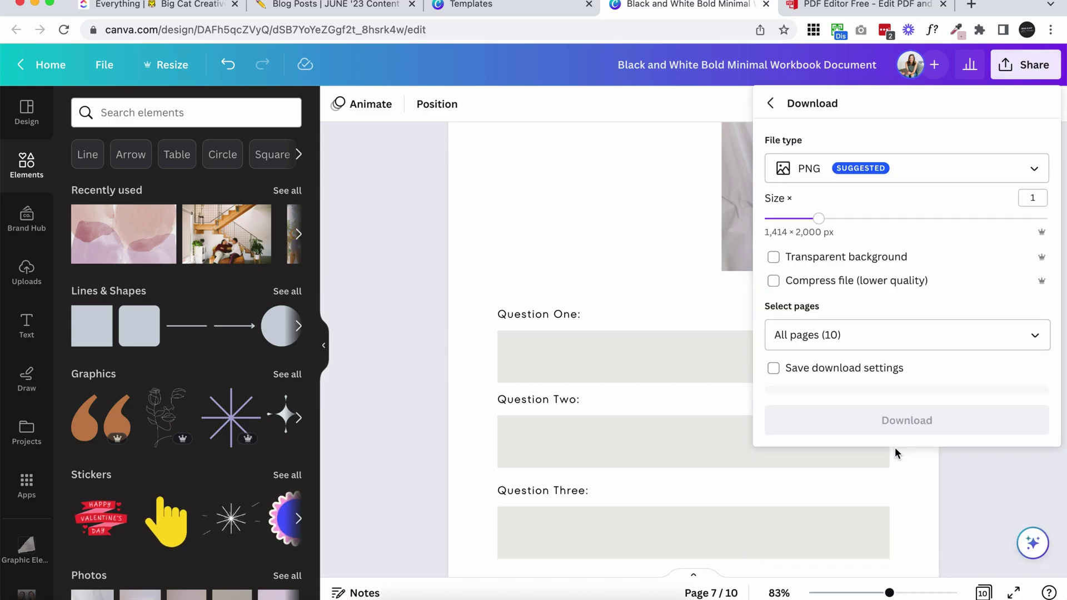
left_click(853, 179)
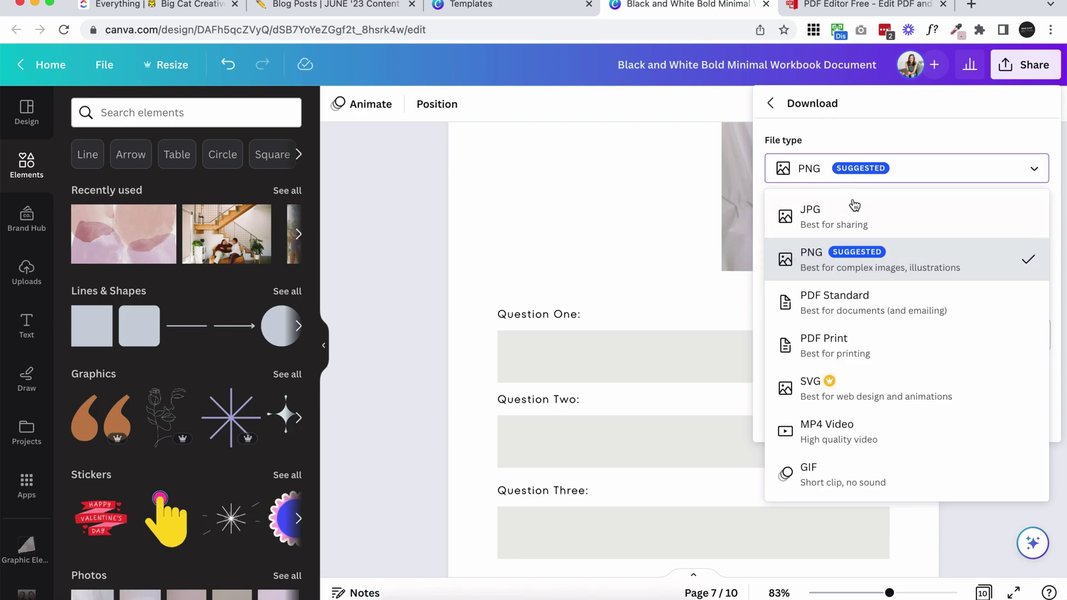
left_click(862, 311)
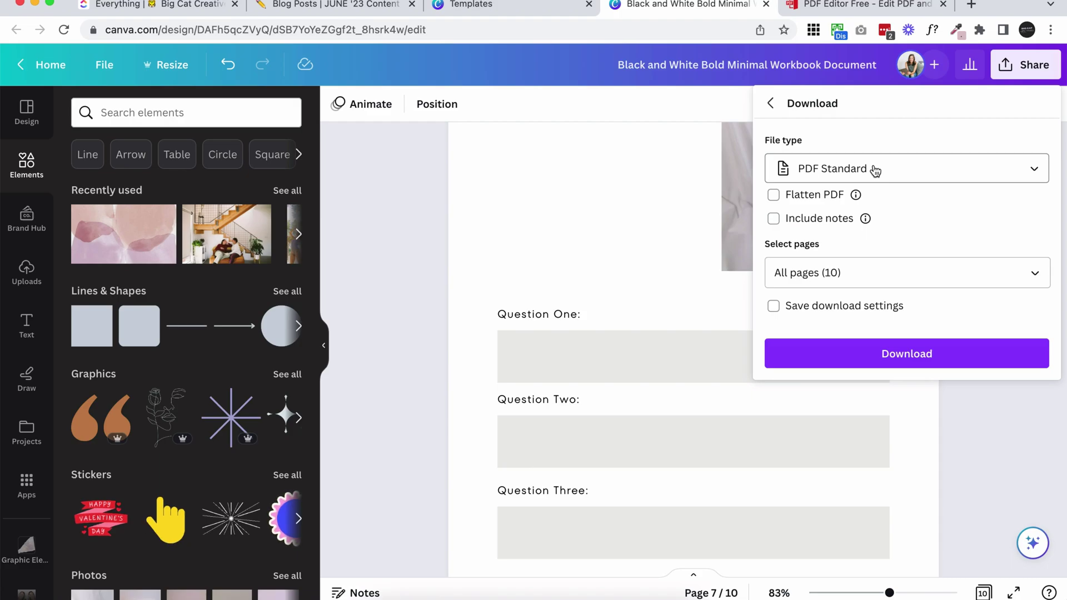
left_click(984, 272)
scroll(989, 328, "down", 5)
scroll(991, 346, "up", 5)
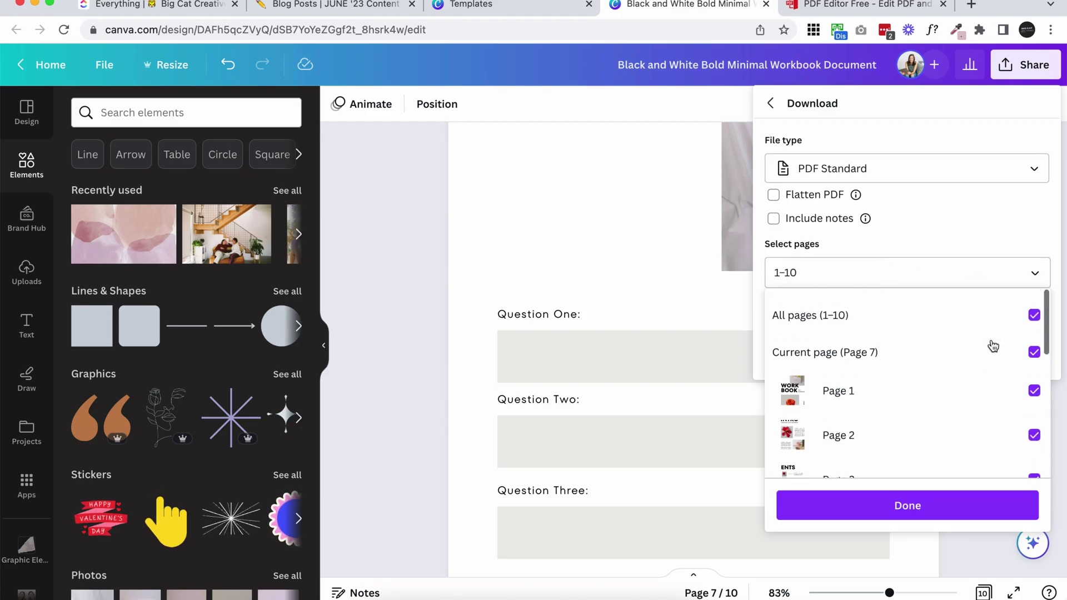
left_click(968, 218)
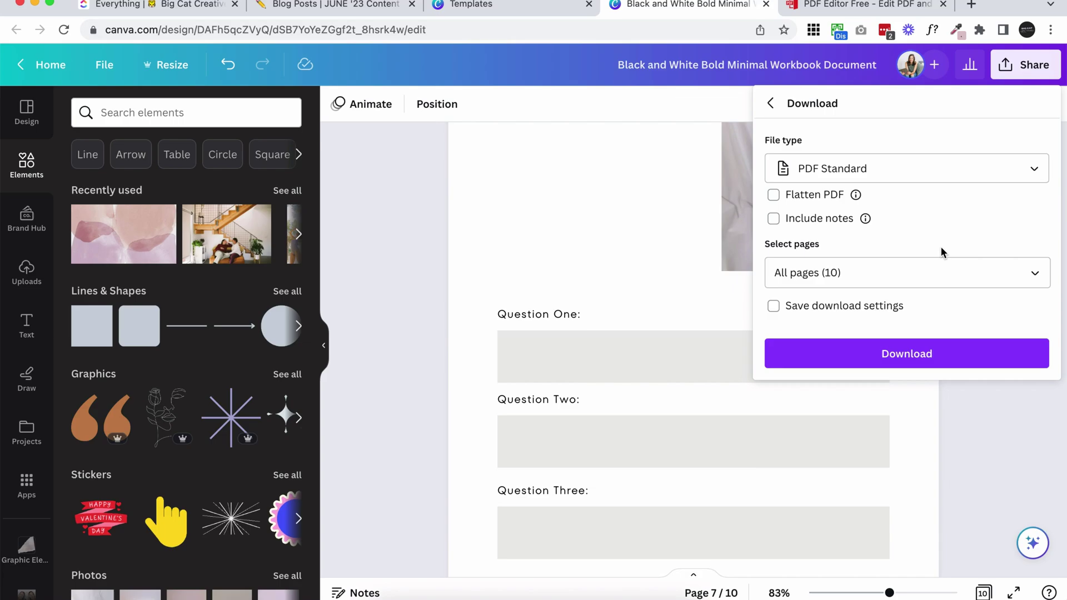
left_click(905, 356)
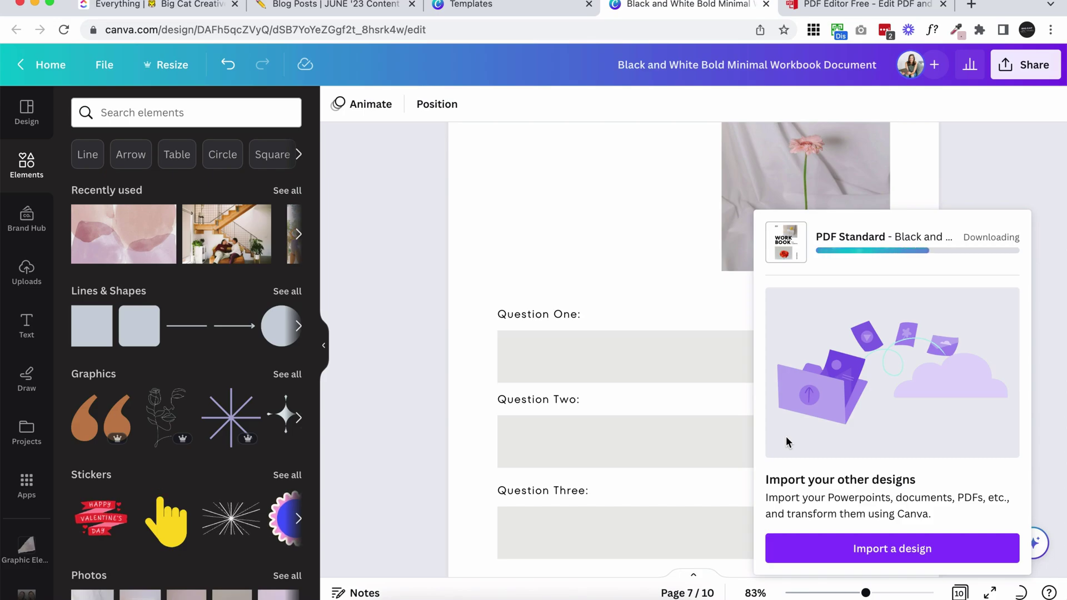
Upload the downloaded workbook PDF into PDFescape's free online editor
left_click(861, 5)
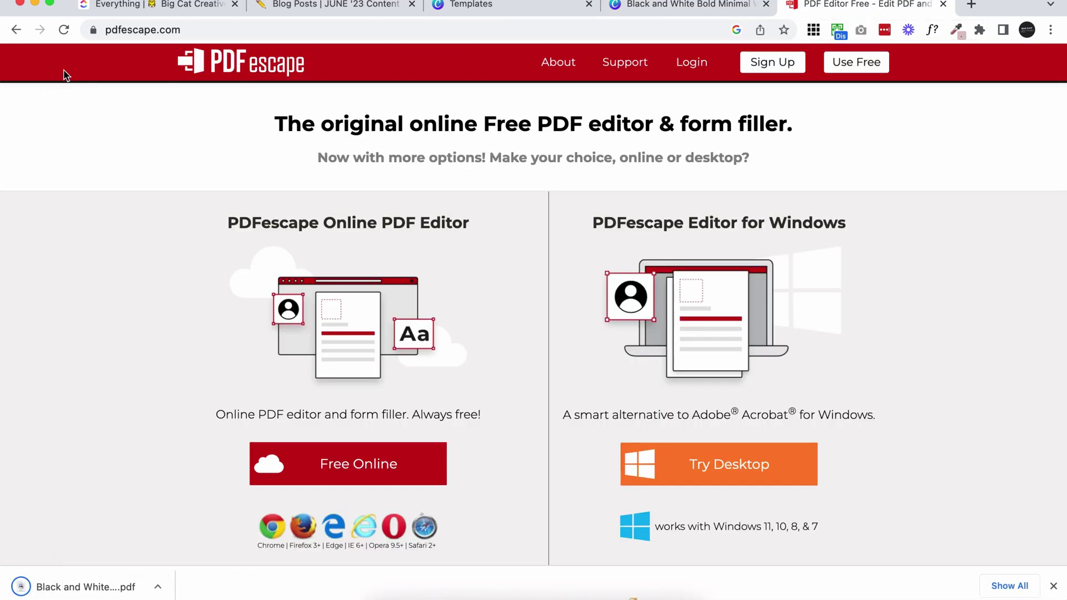
left_click_drag(106, 29, 183, 27)
left_click(101, 147)
left_click(358, 473)
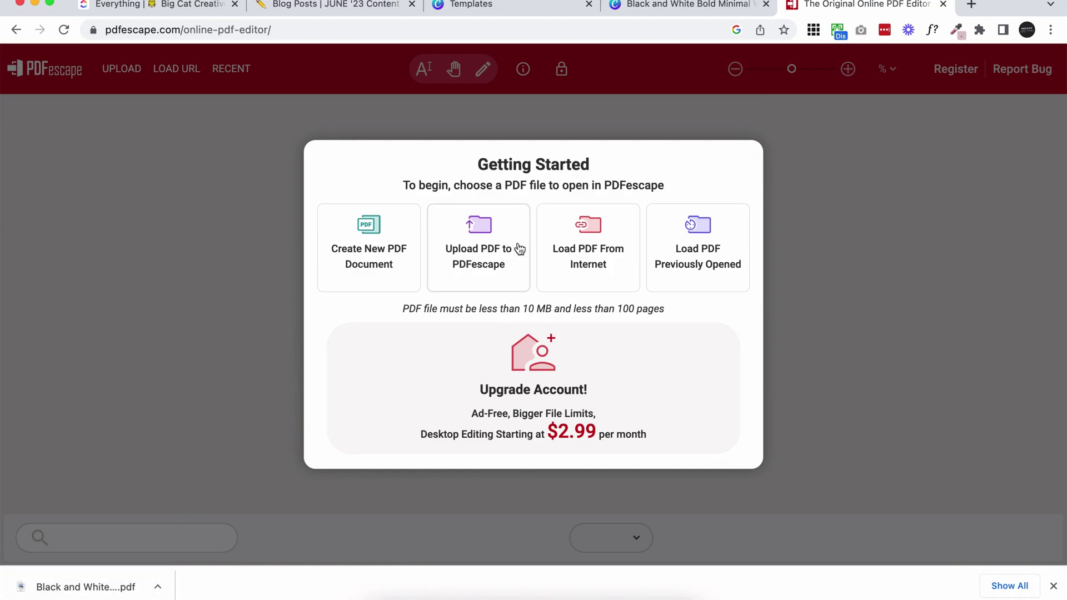
left_click(497, 249)
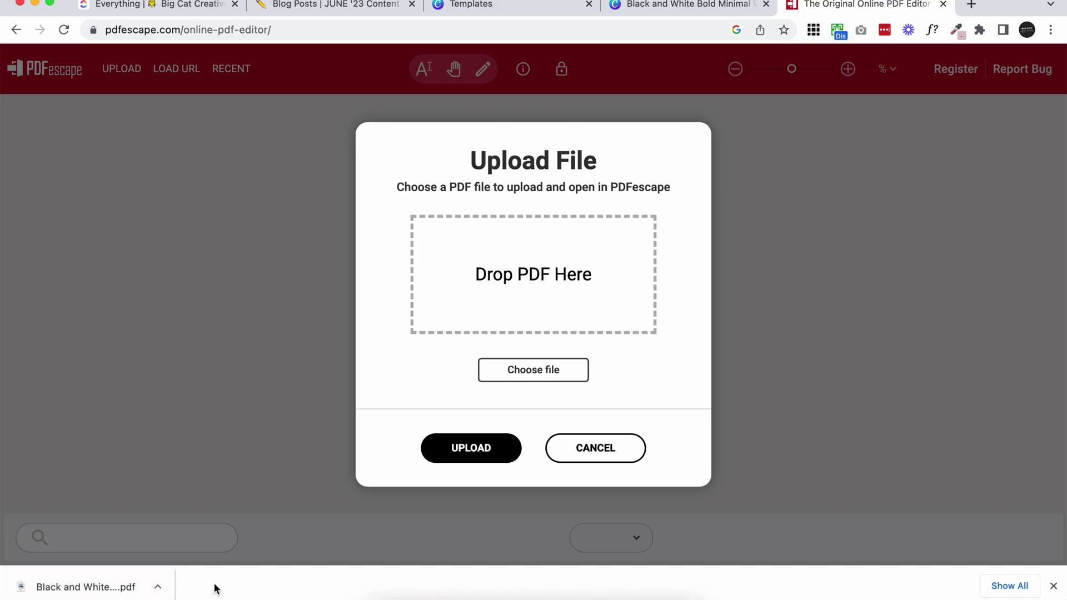
left_click_drag(131, 572, 575, 274)
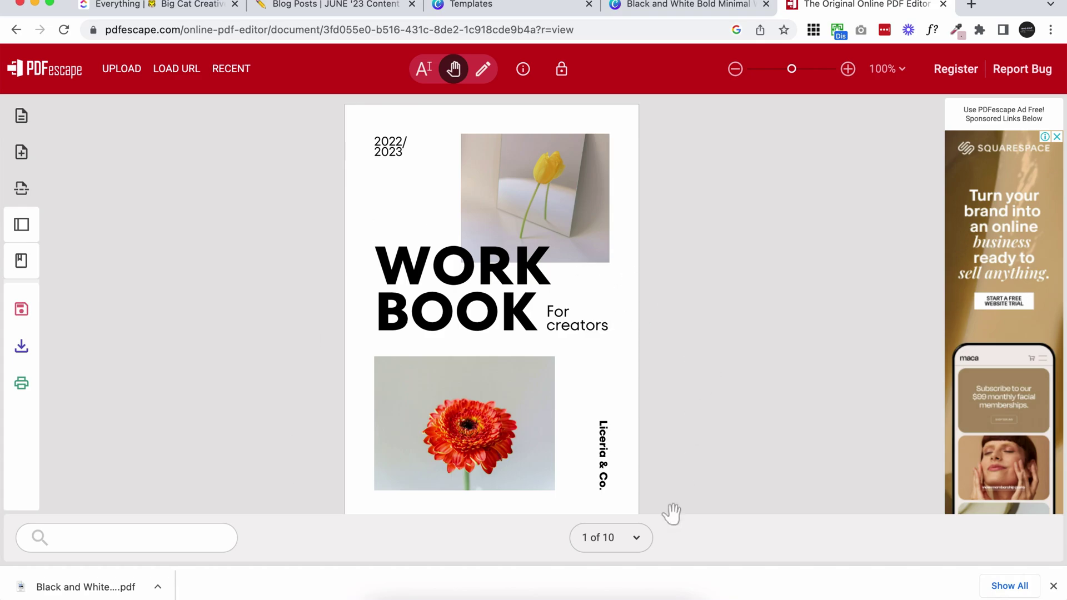
Jump through pages 2, 6 and 8 with the page selector, ending on page 7 of 10
left_click(638, 537)
left_click(608, 446)
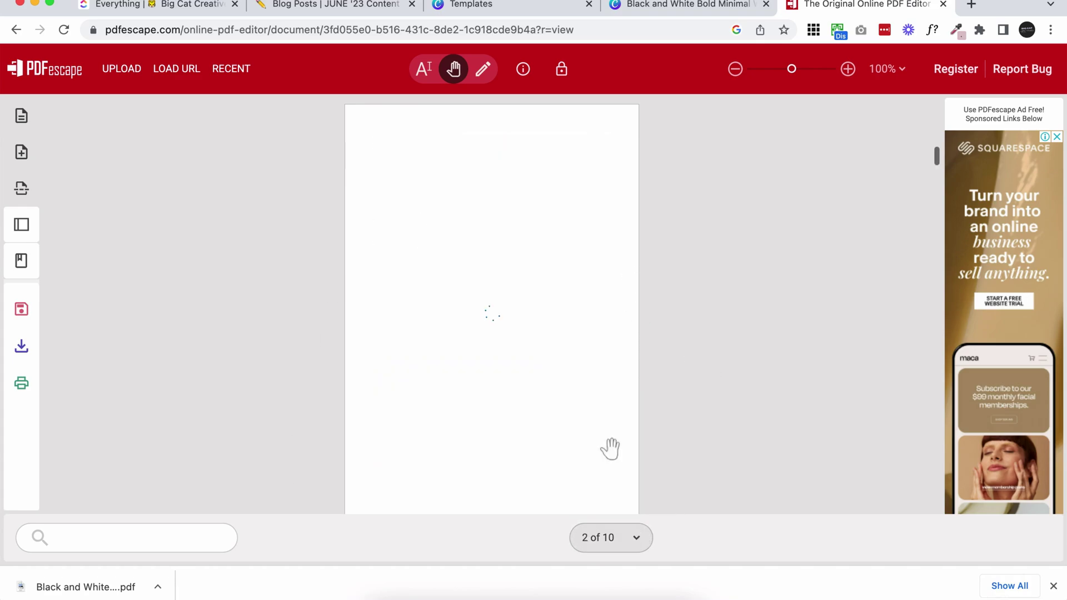
left_click(619, 546)
scroll(605, 489, "down", 1)
left_click(605, 494)
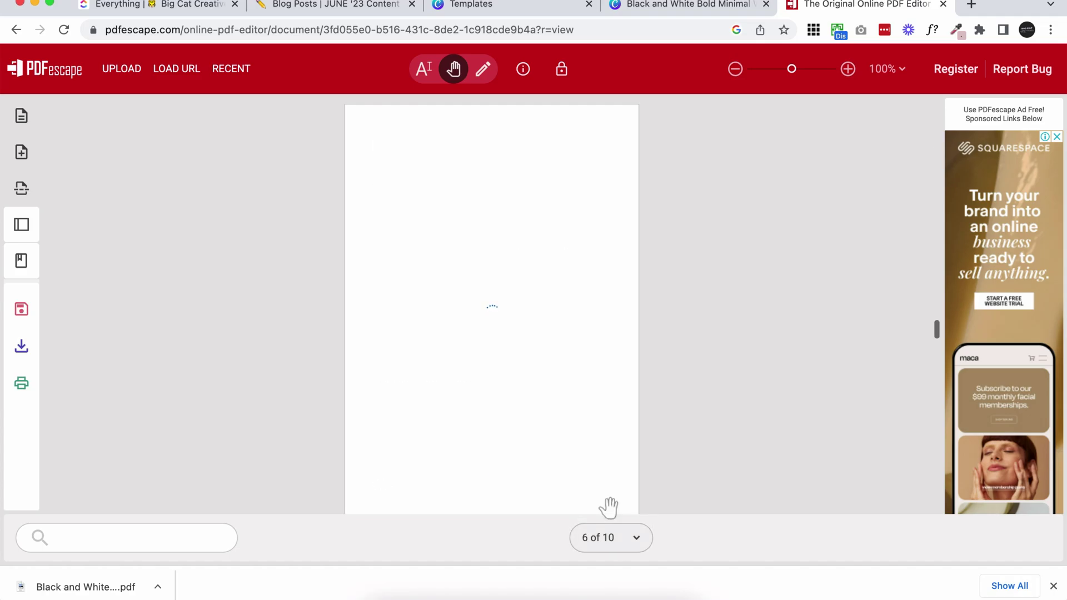
left_click(606, 527)
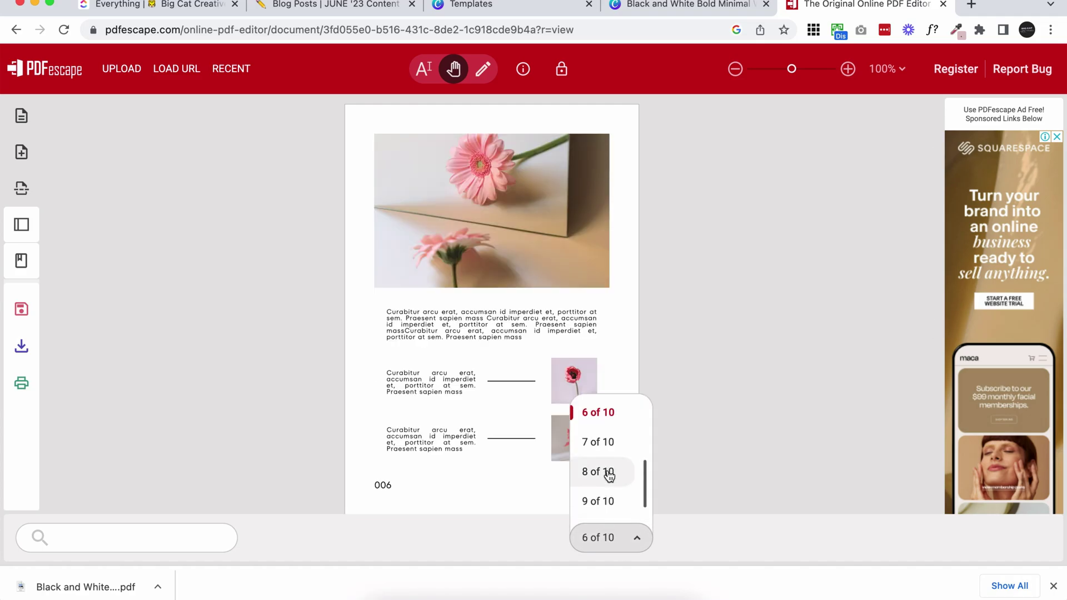
left_click(609, 472)
left_click(597, 542)
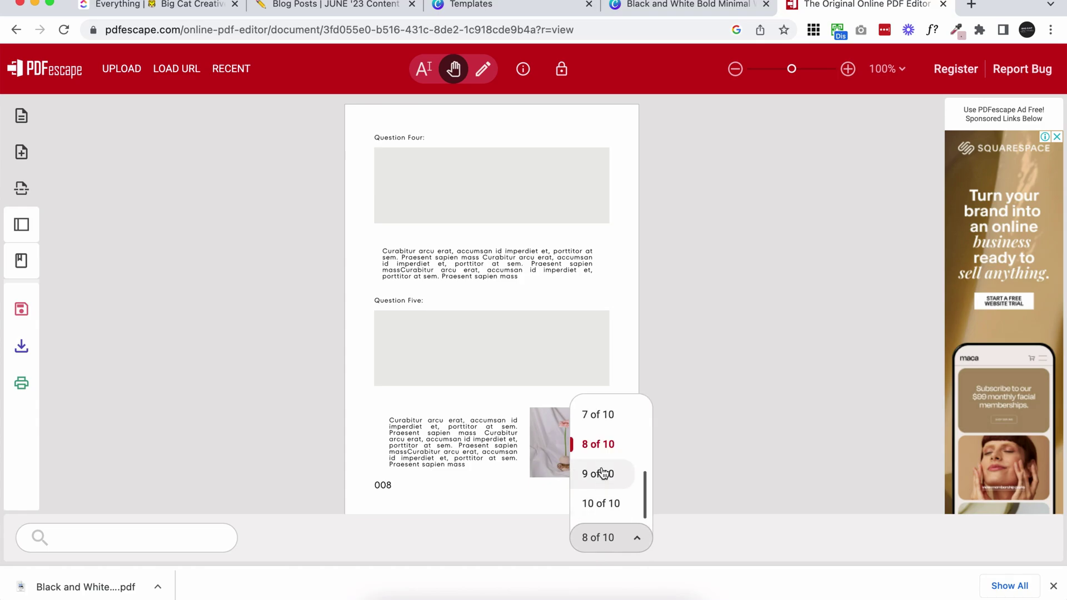
left_click(607, 431)
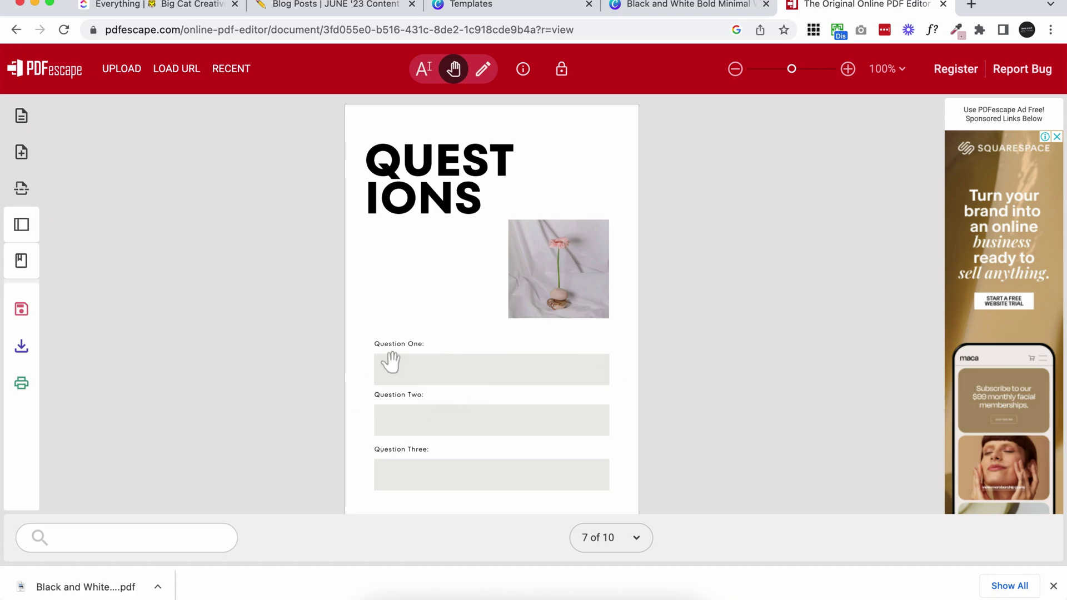
Show the page thumbnails and align the view to the top of page 7
left_click(21, 225)
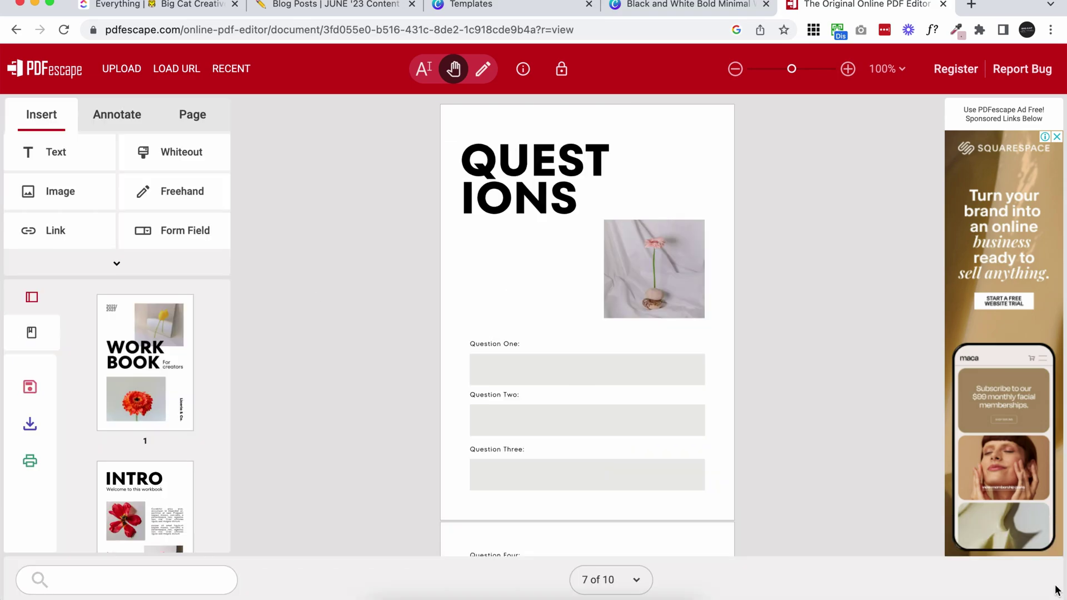
scroll(92, 388, "down", 10)
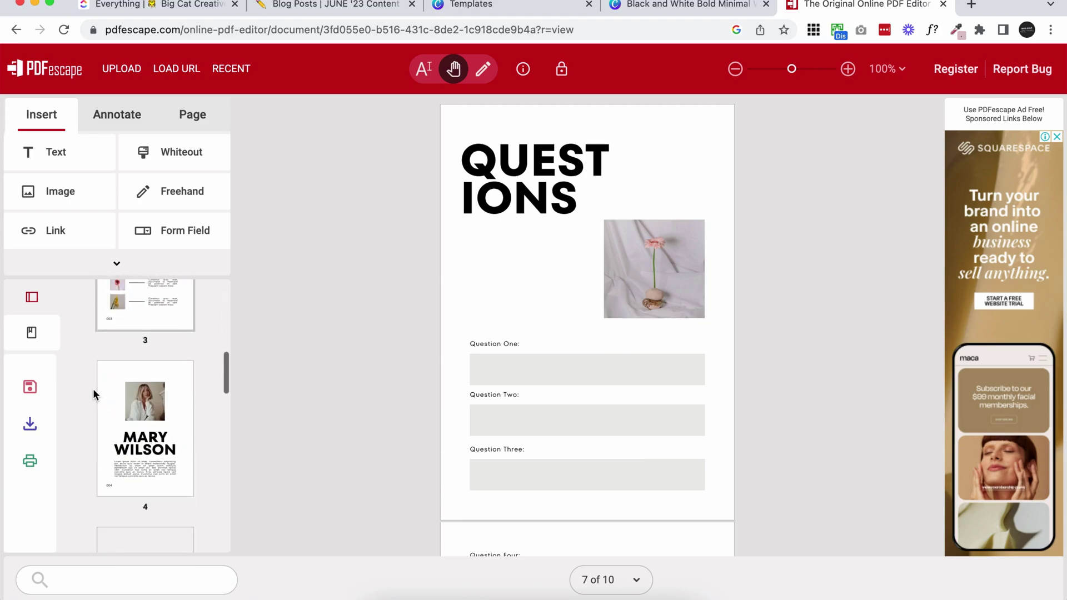
scroll(92, 389, "down", 5)
left_click(137, 363)
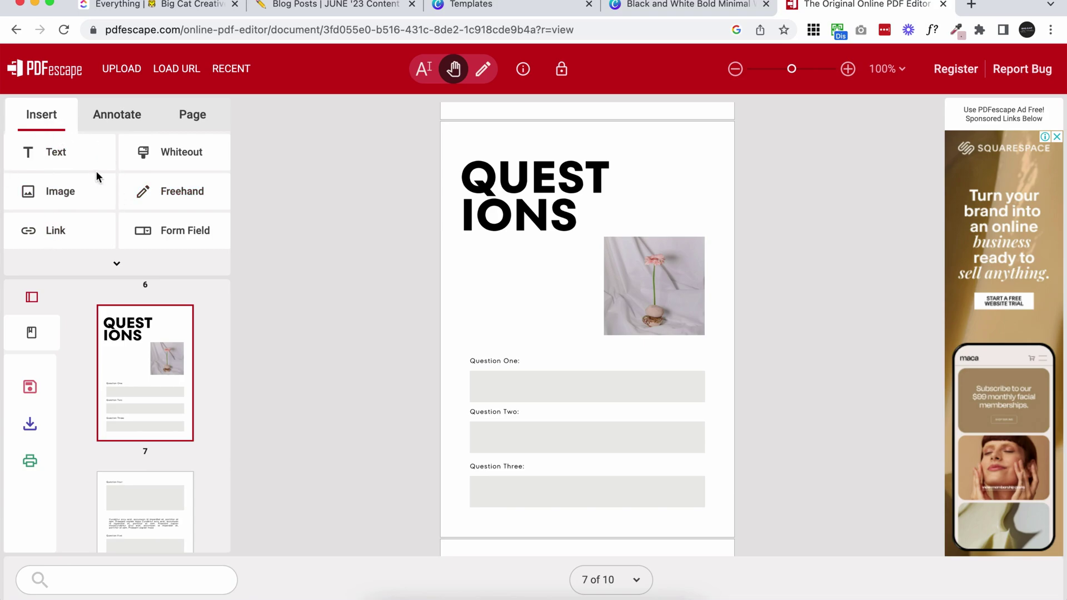
Narrow the browser window, open the Insert list, then restore the window to full size
left_click(1063, 96)
left_click_drag(1023, 99, 667, 168)
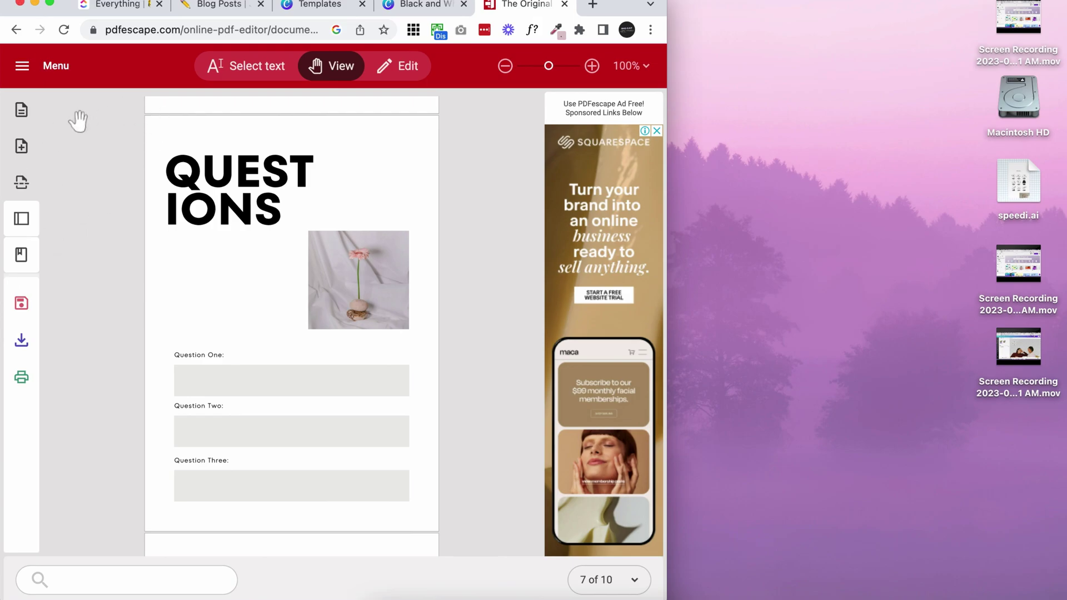
left_click(23, 109)
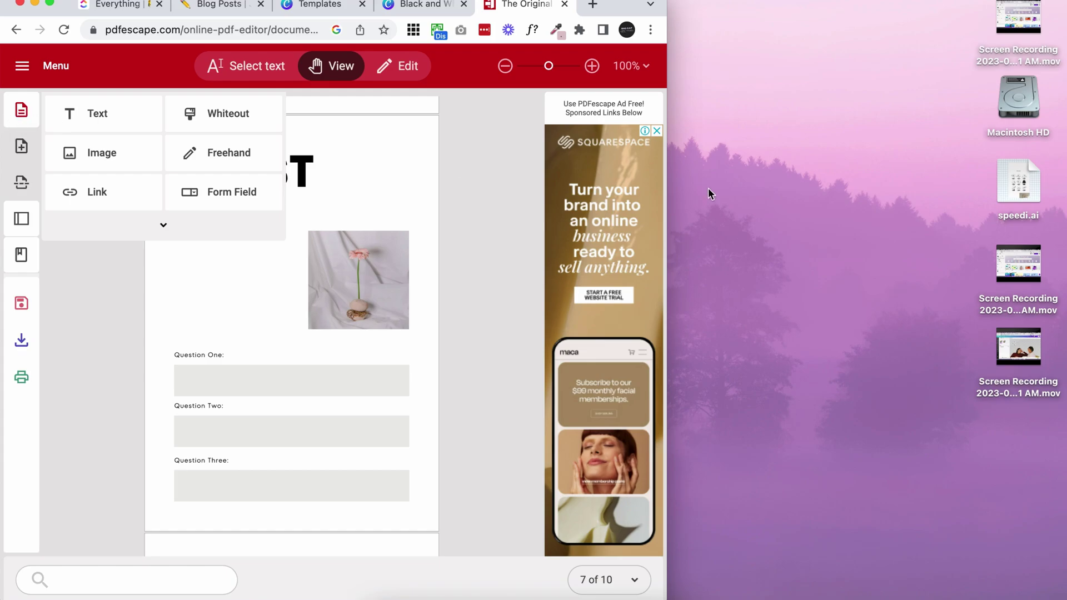
key("ctrl+alt+Return")
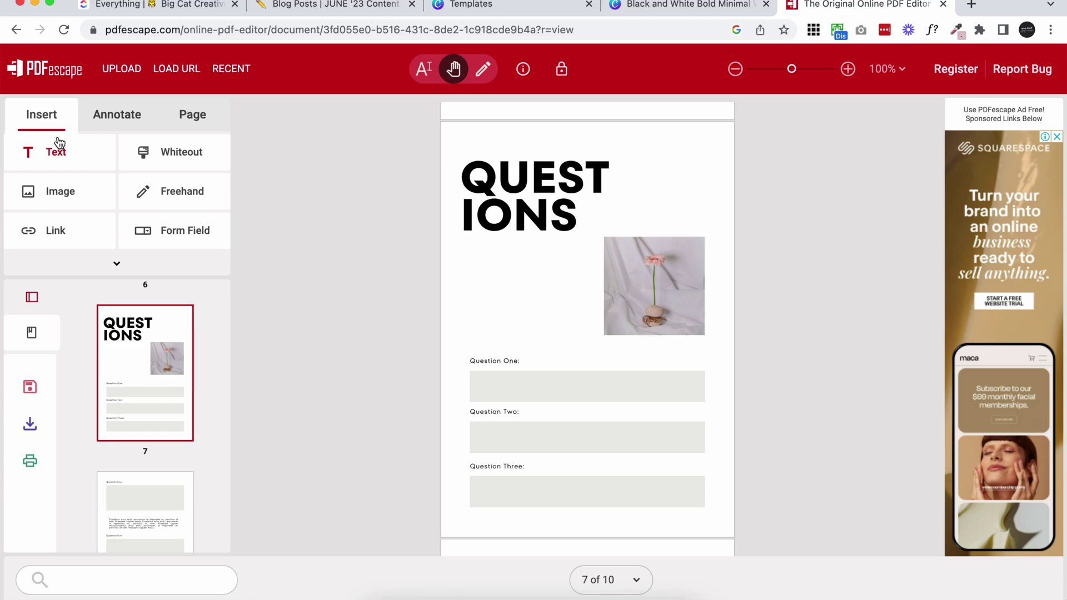
Create a form field, keep Text as its type and confirm to start placing fields
left_click(181, 239)
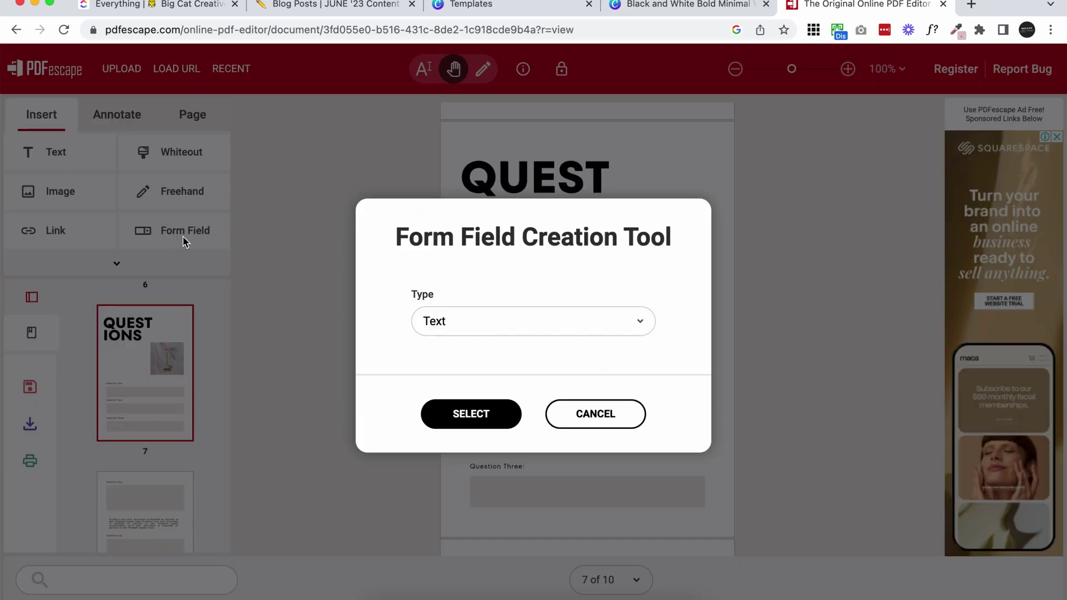
left_click(537, 328)
scroll(536, 452, "down", 2)
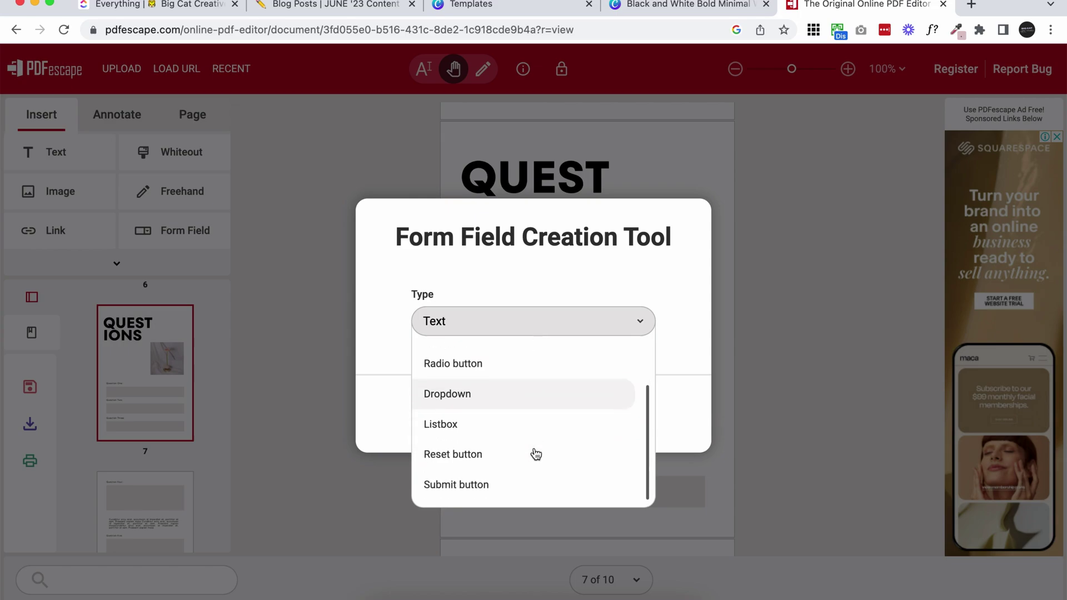
scroll(535, 452, "up", 2)
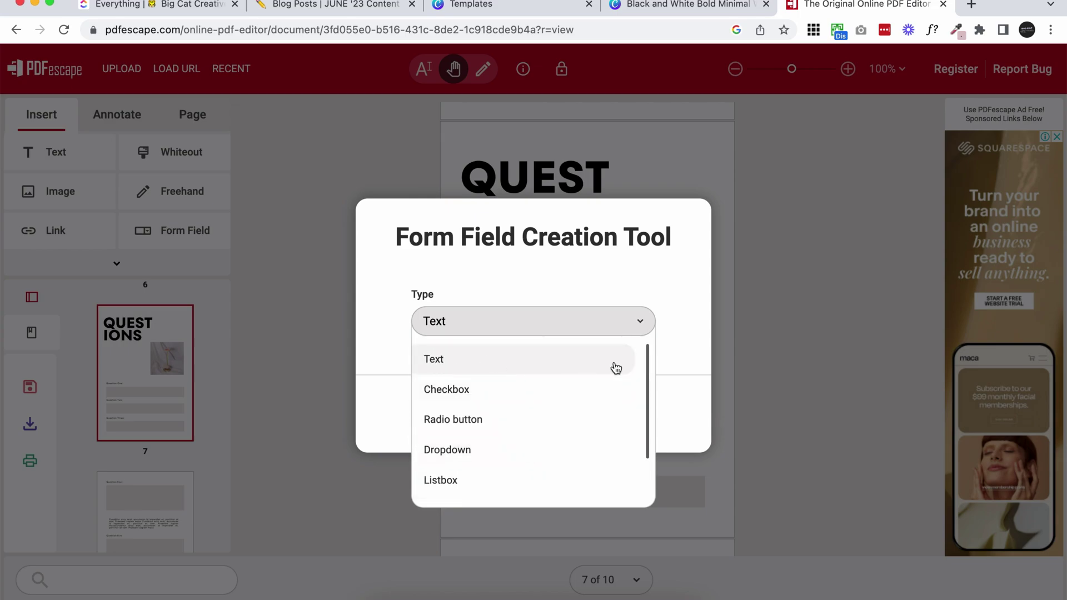
scroll(614, 369, "down", 2)
scroll(614, 369, "up", 2)
scroll(558, 391, "down", 1)
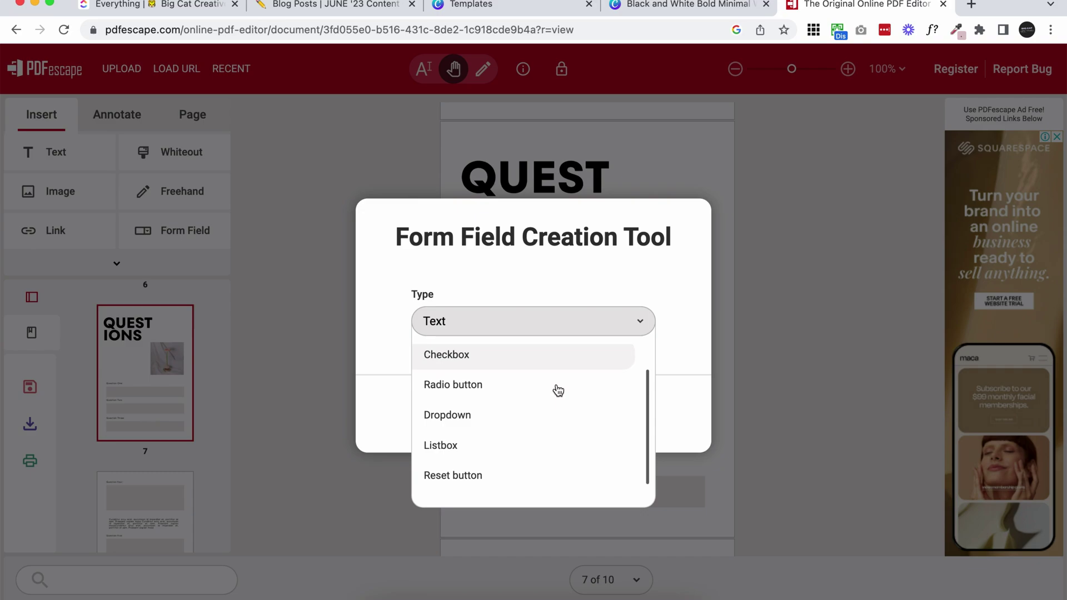
scroll(550, 393, "down", 1)
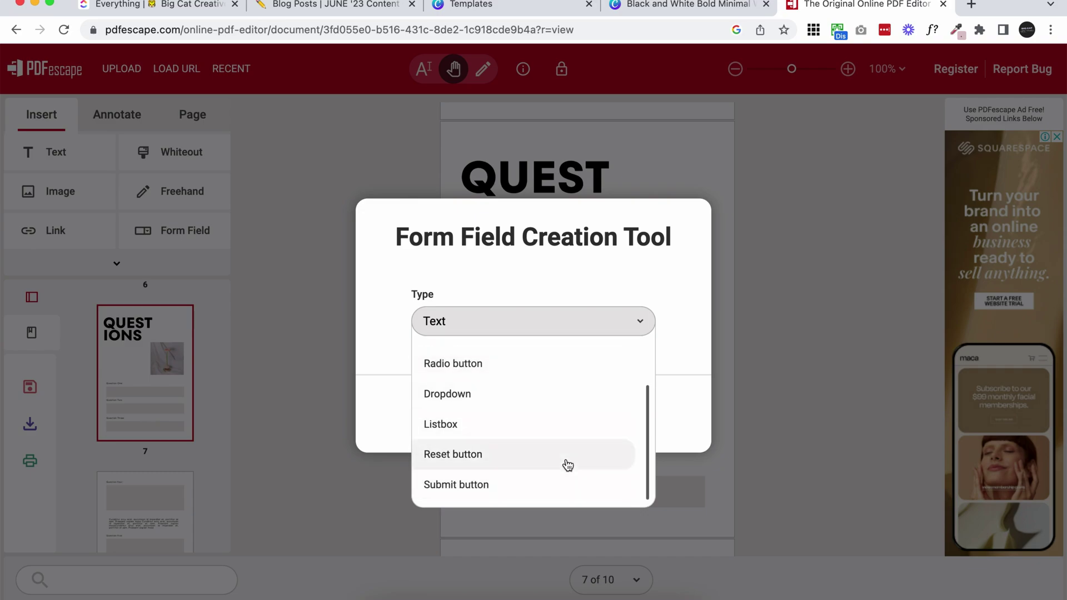
scroll(567, 465, "up", 2)
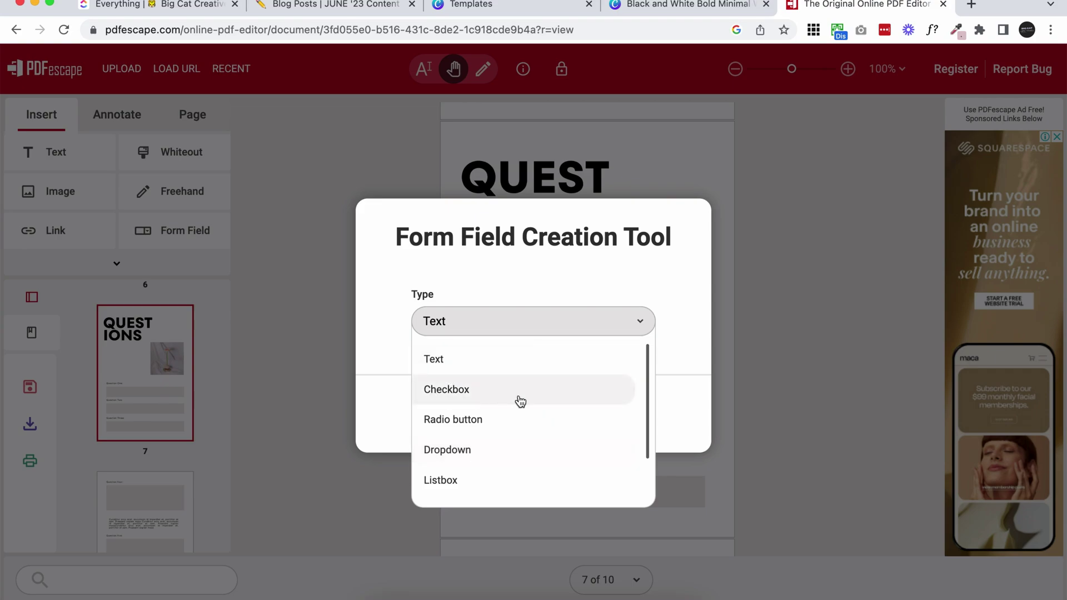
scroll(520, 401, "down", 2)
scroll(516, 414, "up", 2)
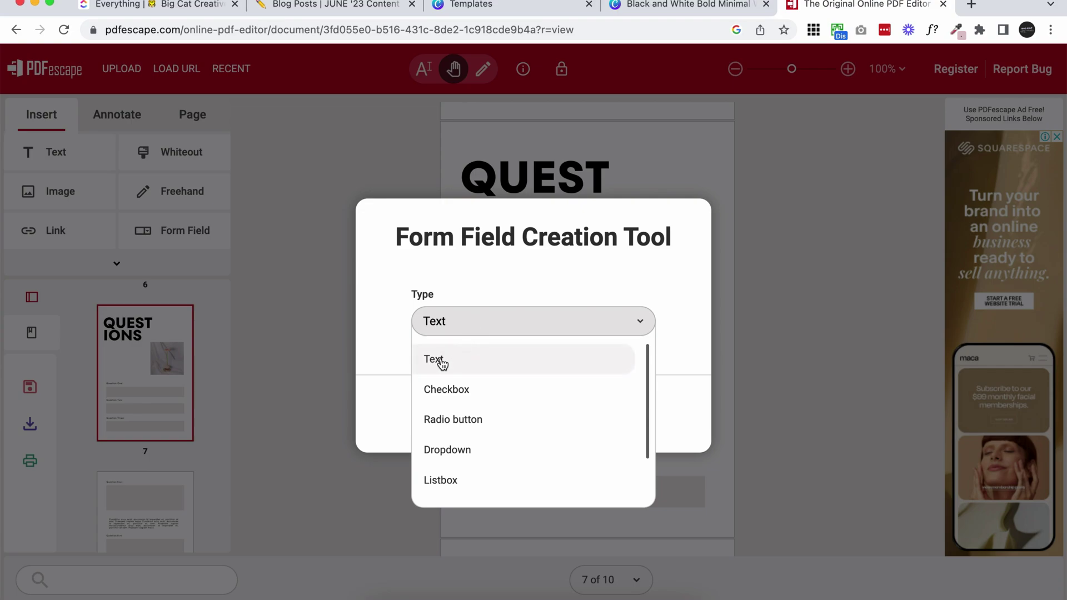
left_click(550, 358)
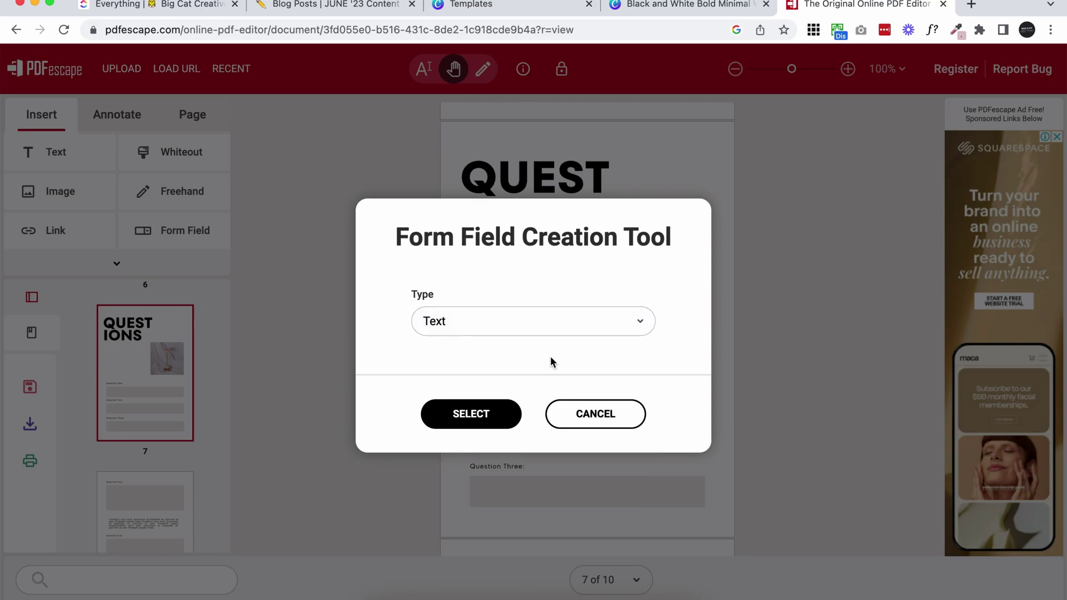
left_click(479, 421)
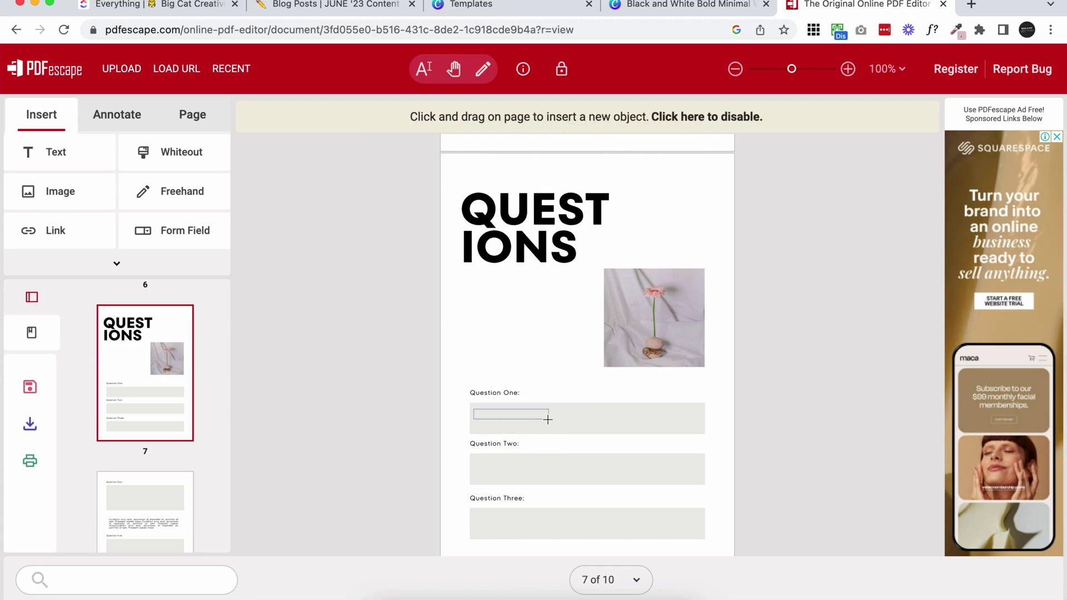
Draw text form fields over the Question One, Two and Three answer boxes
left_click_drag(547, 416, 714, 452)
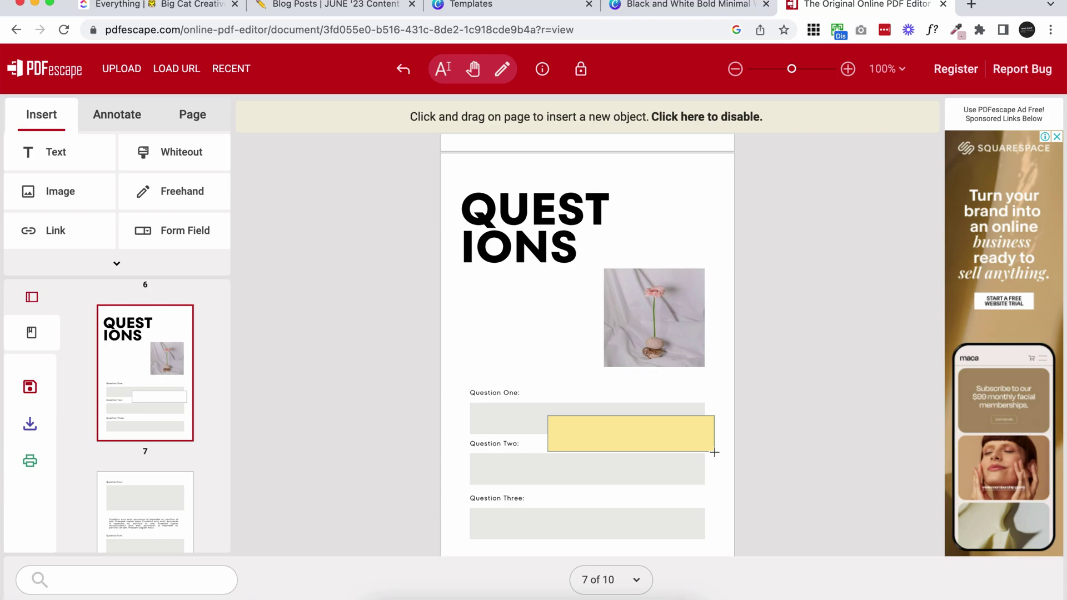
left_click_drag(473, 455, 705, 483)
left_click_drag(400, 503, 702, 537)
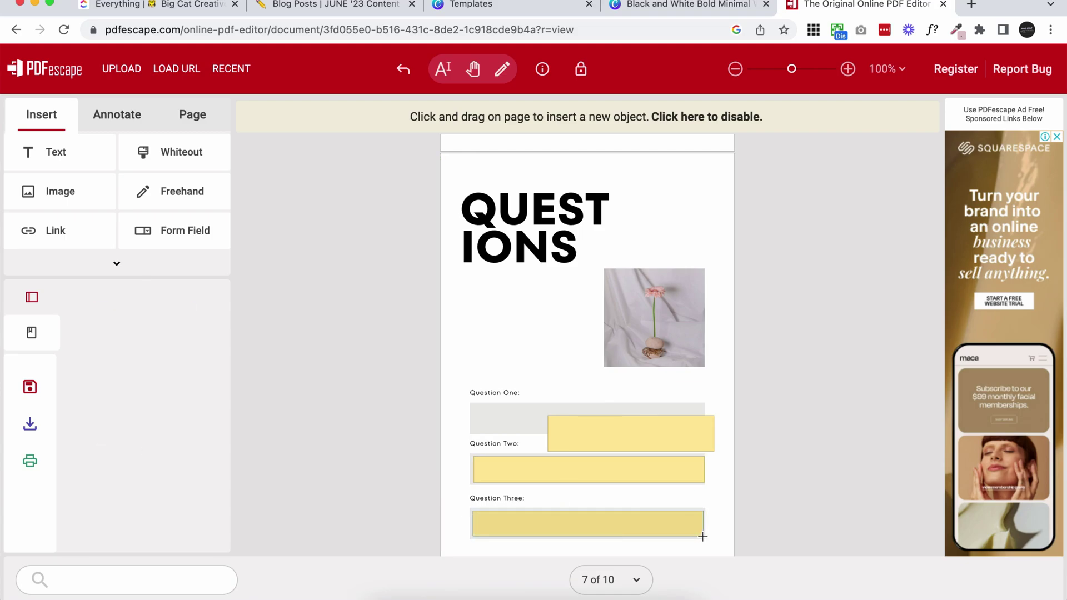
left_click_drag(611, 330, 684, 339)
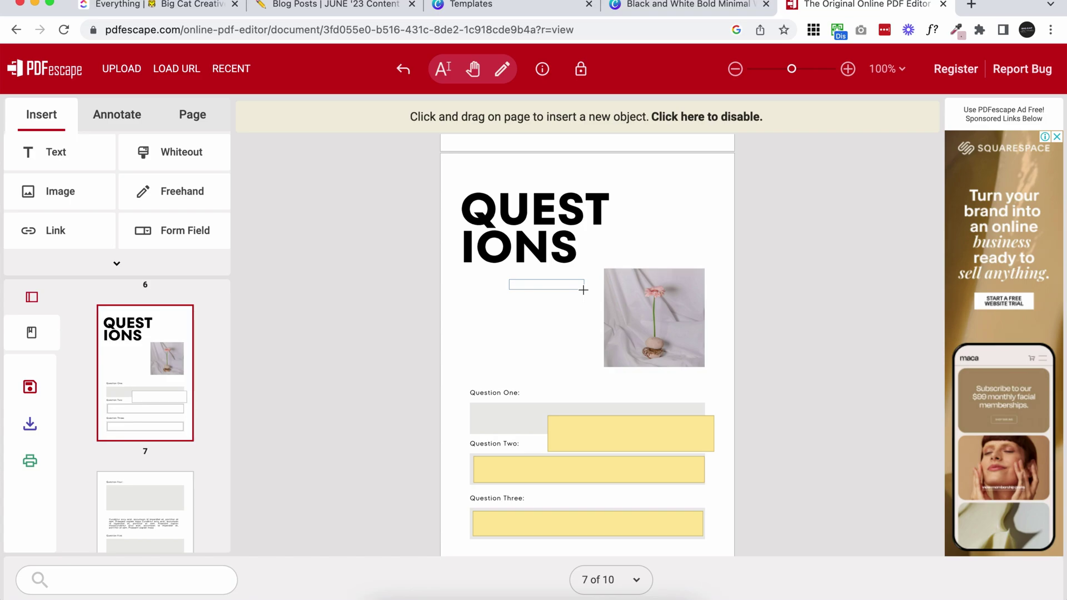
Move the offset text field onto the Question One answer box
left_click(473, 70)
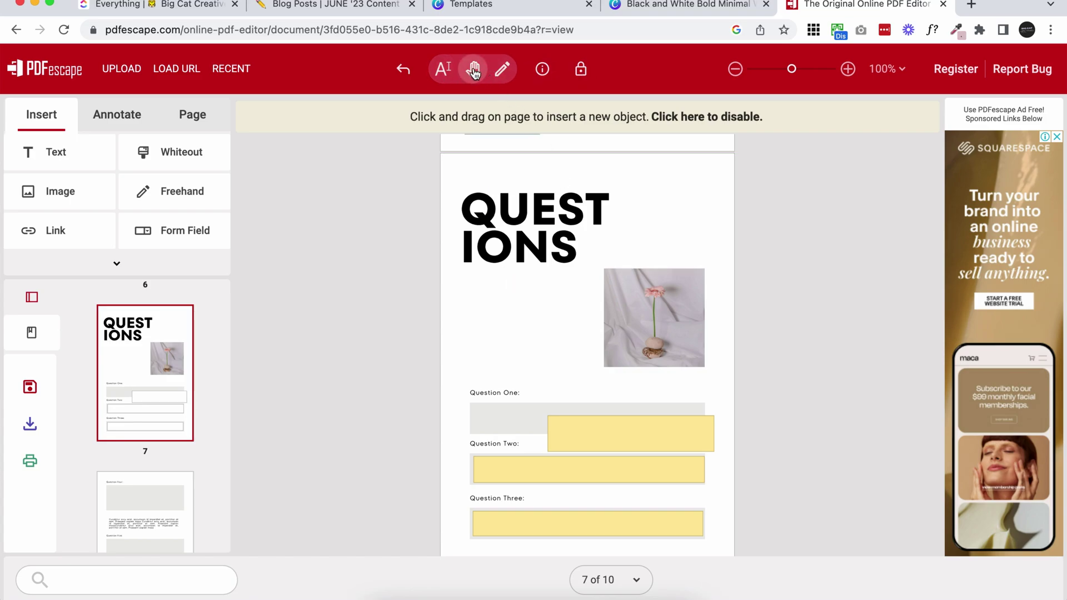
left_click(473, 70)
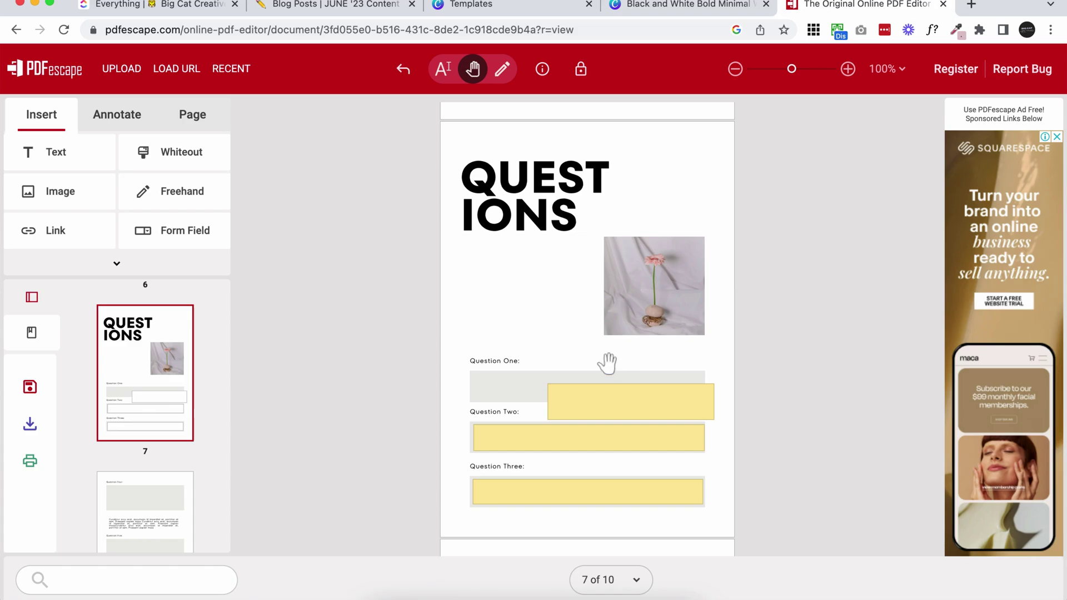
left_click_drag(607, 362, 636, 221)
mouse_move(641, 486)
left_mouse_down()
mouse_move(674, 195)
mouse_move(674, 503)
left_mouse_up()
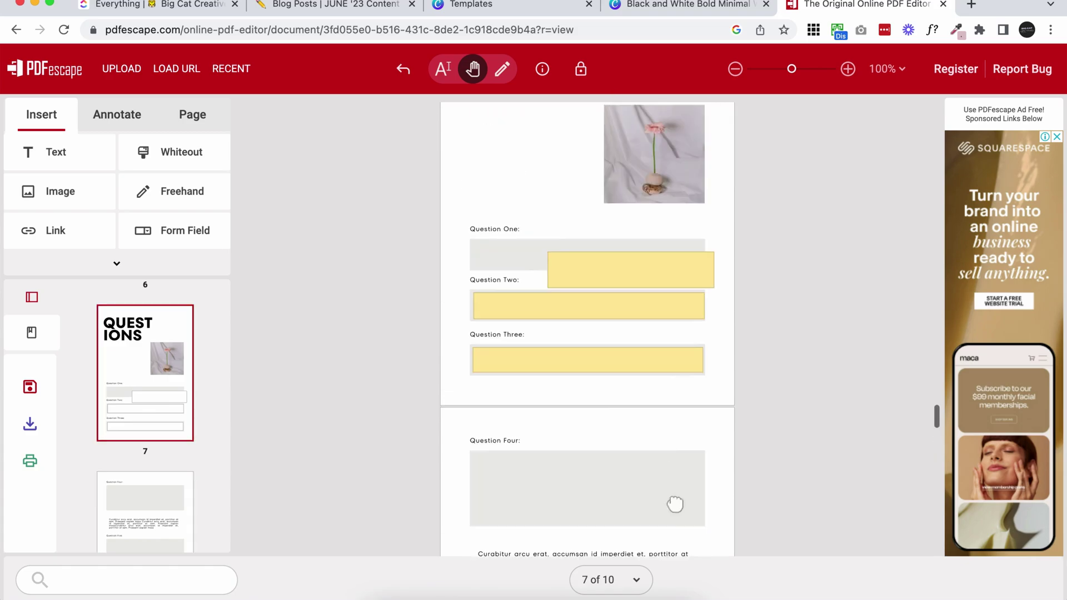
left_click_drag(669, 169, 668, 258)
left_click(503, 70)
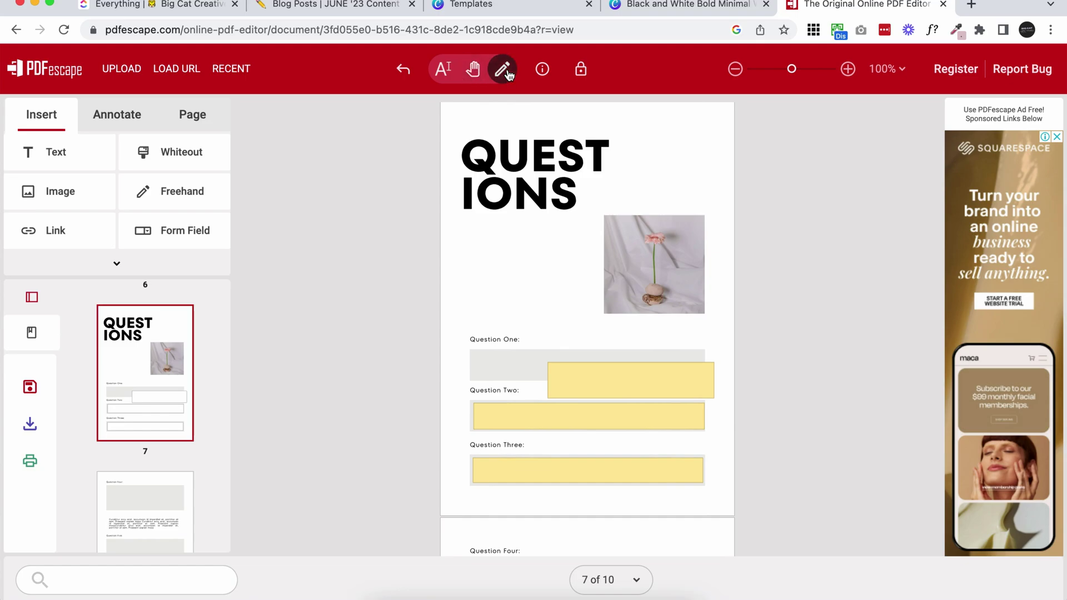
left_click(580, 378)
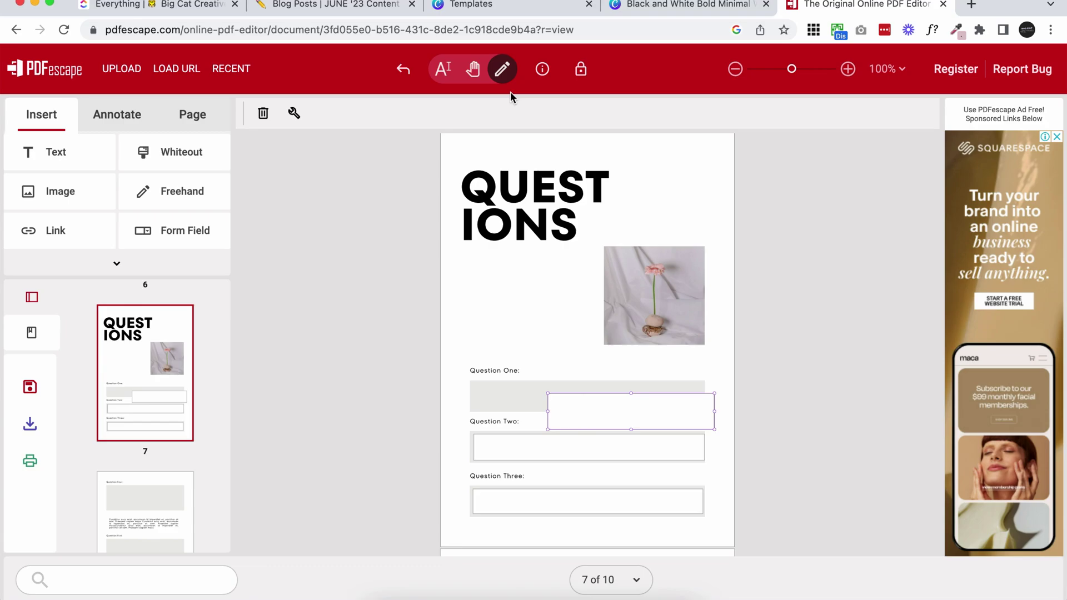
left_click_drag(602, 408, 530, 396)
left_click(640, 403)
Widen the field and adjust its height to fit Question One's box, then zoom to 196%
scroll(639, 403, "down", 1)
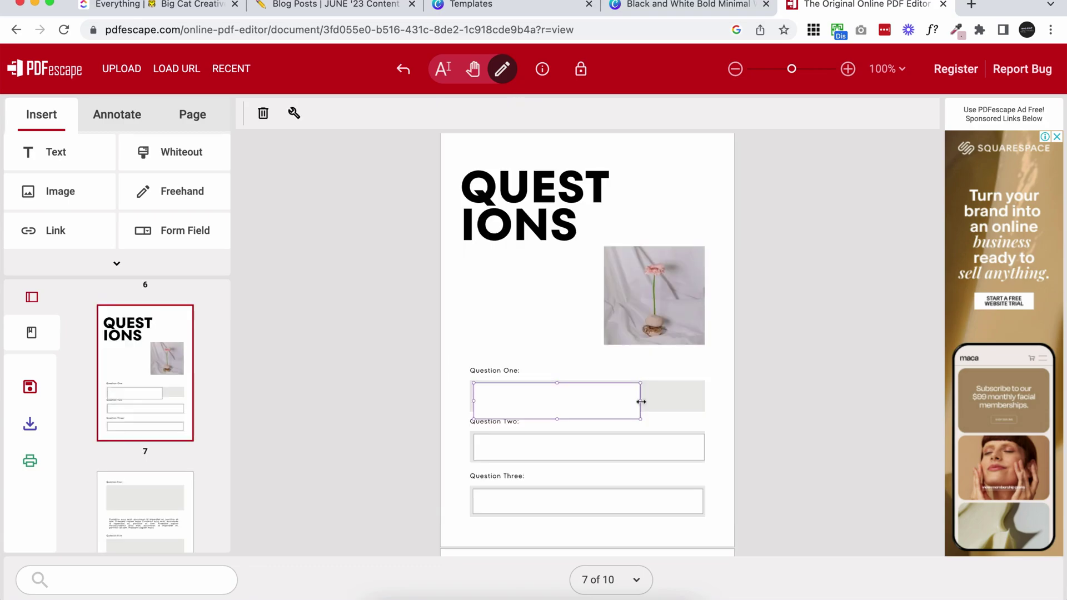
left_click_drag(638, 400, 704, 401)
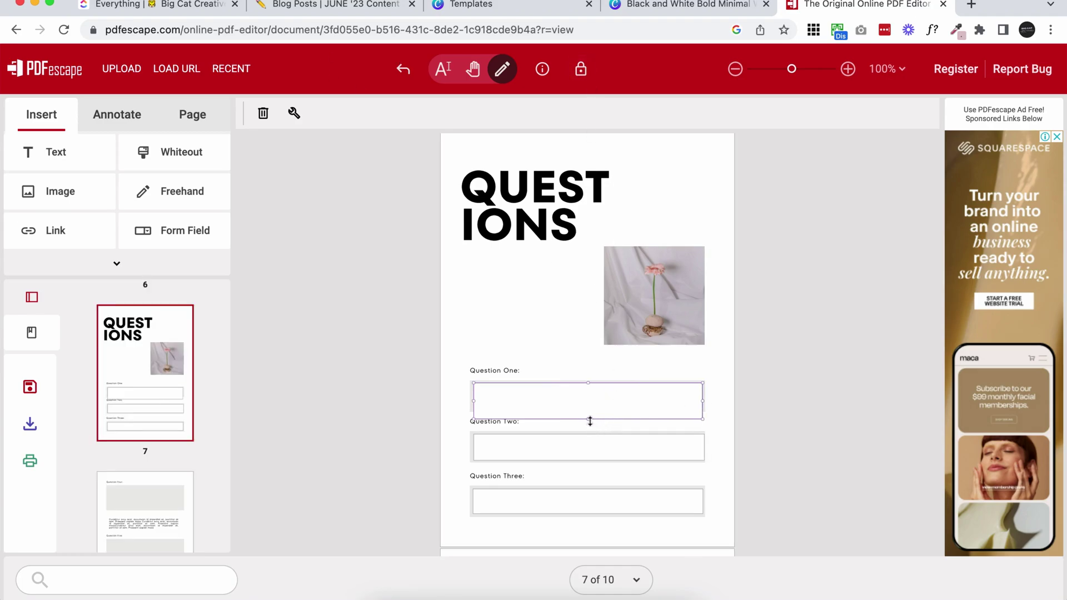
left_click_drag(588, 419, 591, 410)
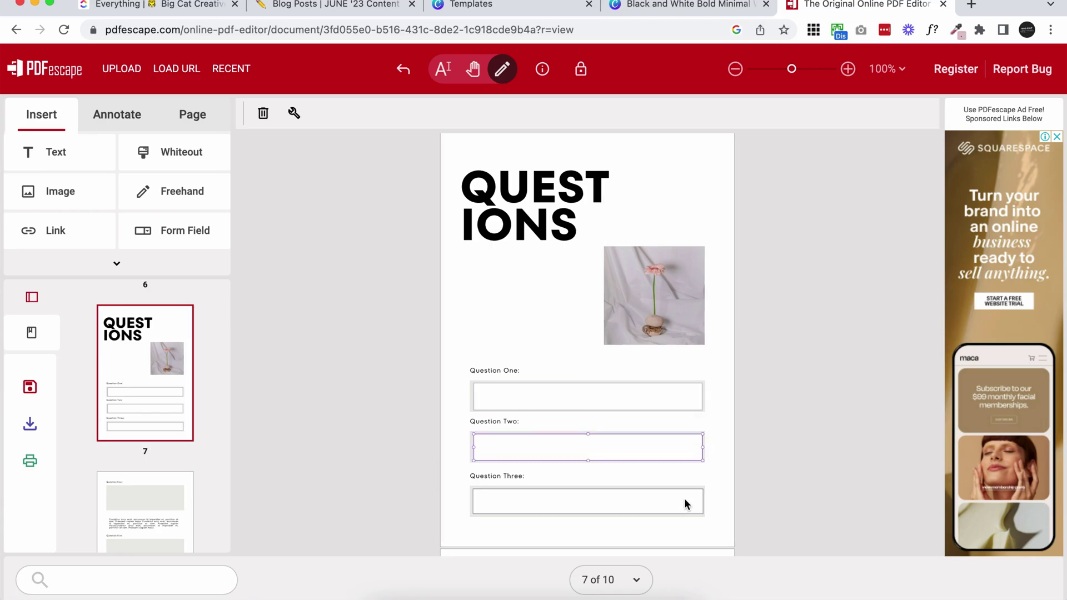
left_click_drag(793, 69, 830, 69)
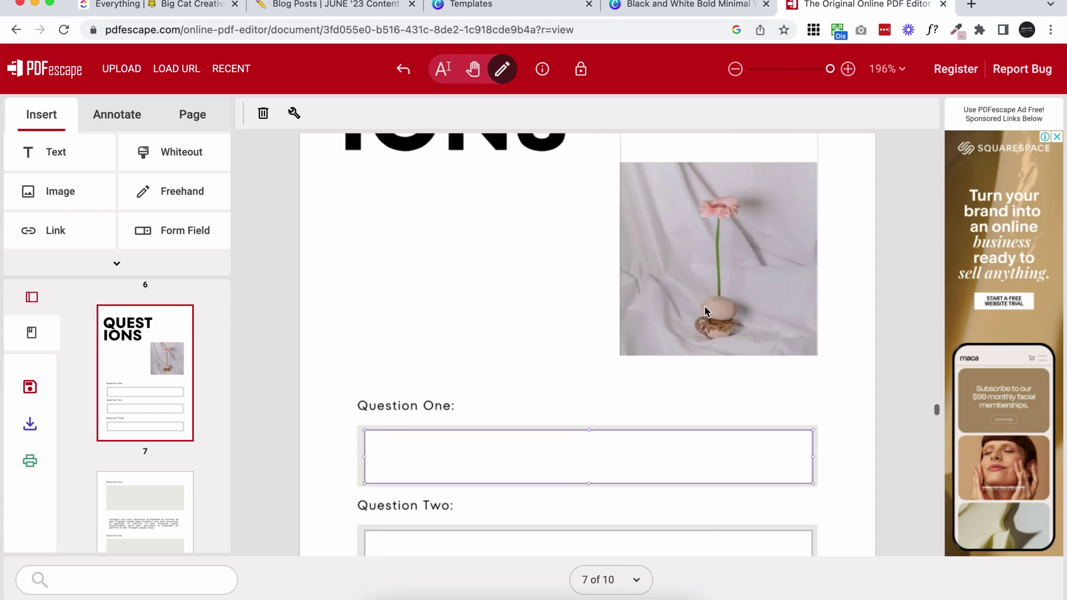
left_click(472, 69)
scroll(538, 255, "down", 3)
left_click_drag(567, 262, 571, 138)
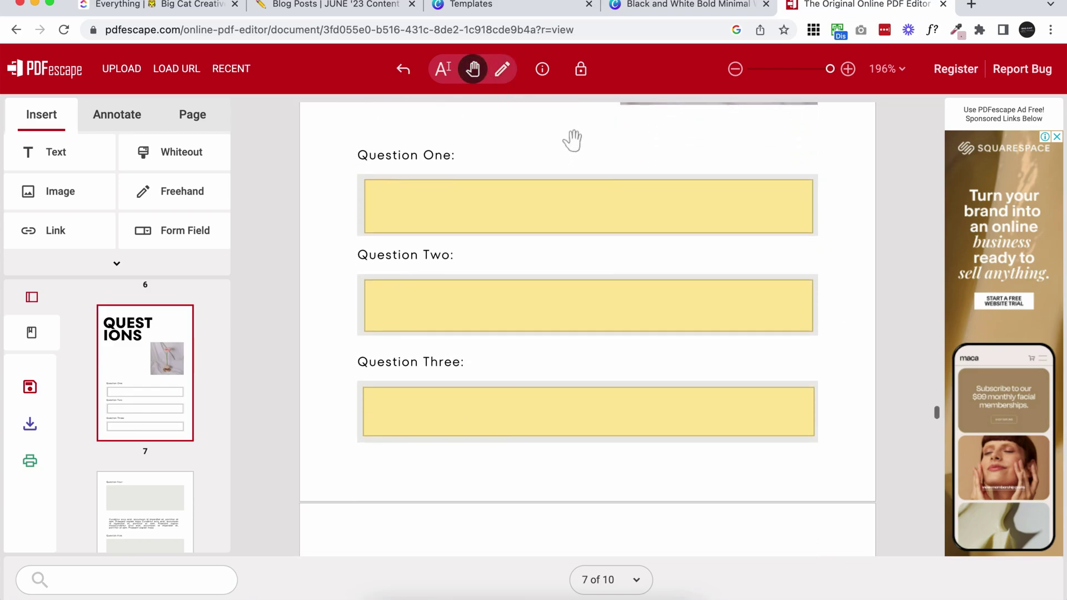
left_click(502, 67)
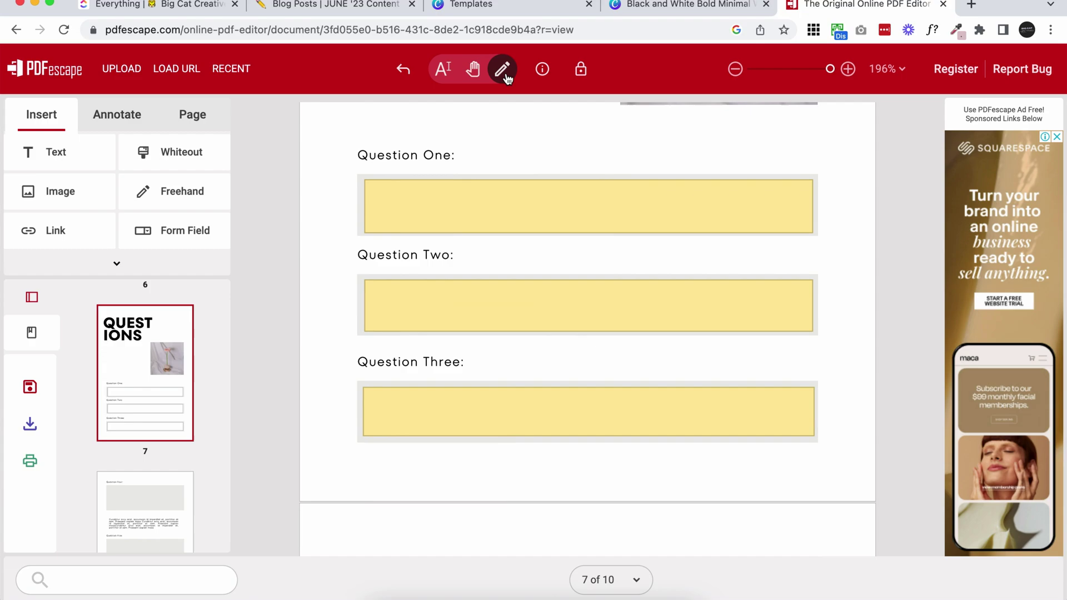
left_click(473, 69)
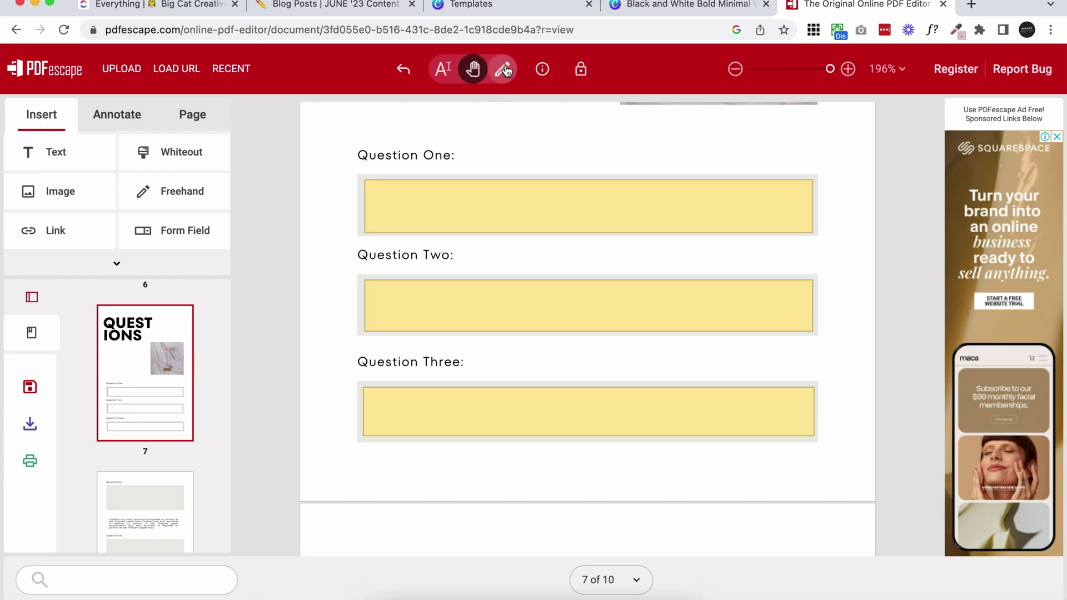
left_click(503, 69)
left_click(471, 70)
left_click(572, 412)
scroll(593, 136, "up", 1)
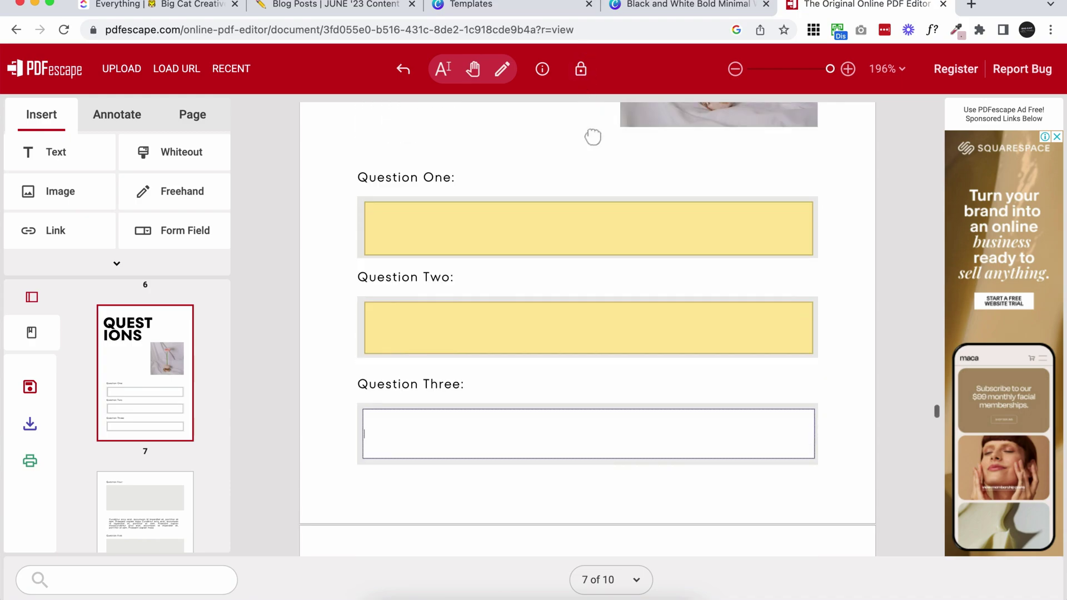
left_click(421, 340)
type("fdsfd")
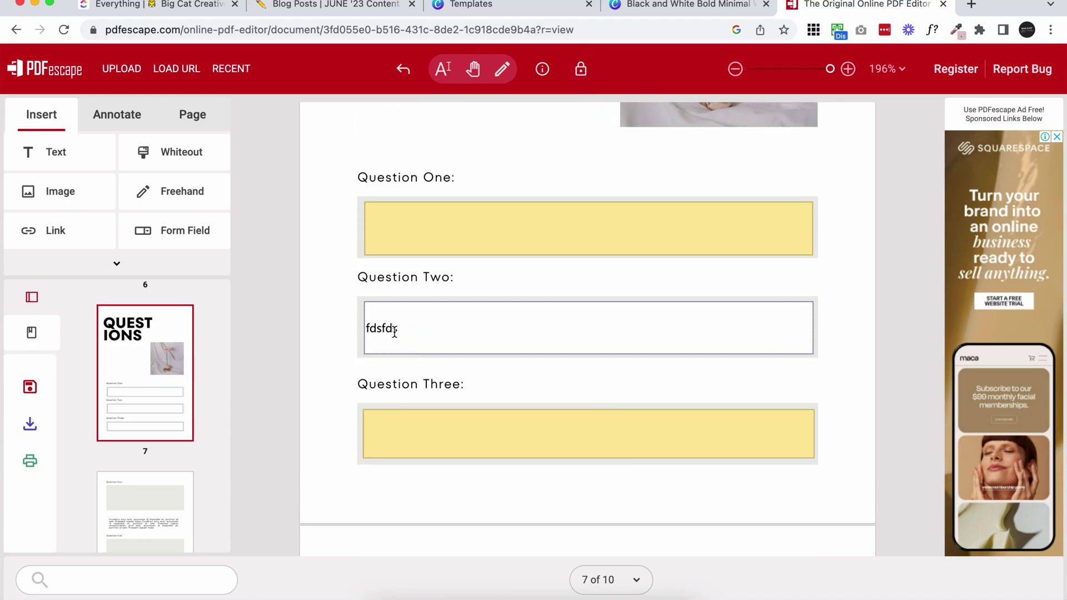
key("BackSpace")
key("BackSpace")
key("BackSpace")
key("BackSpace")
key("BackSpace")
left_click(502, 69)
left_click(428, 249)
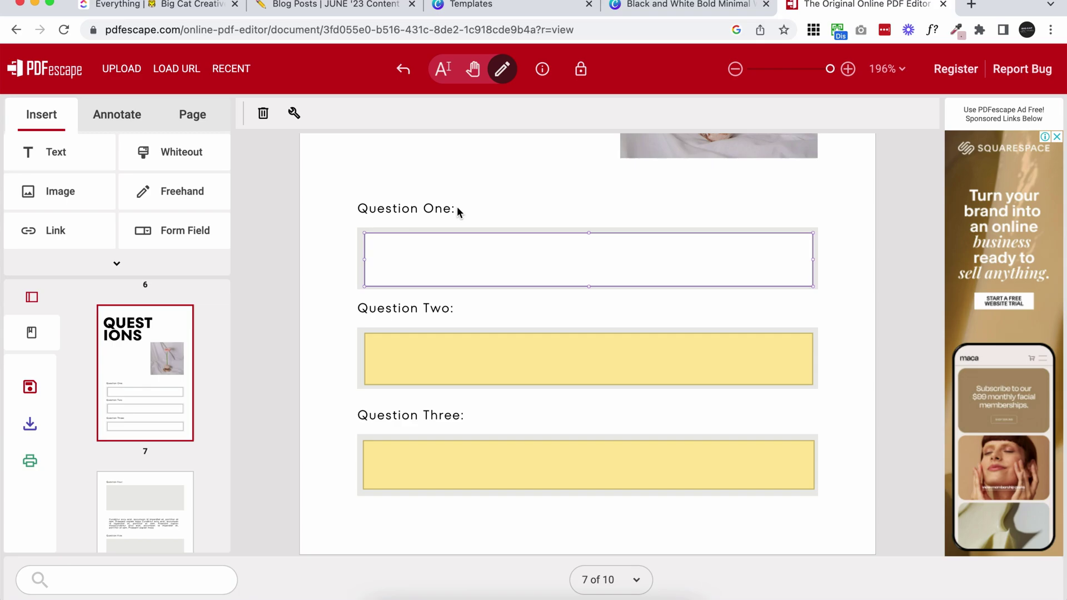
Enable Multi-line for the Question One field (Text1) in its Form Field Properties
left_click(293, 113)
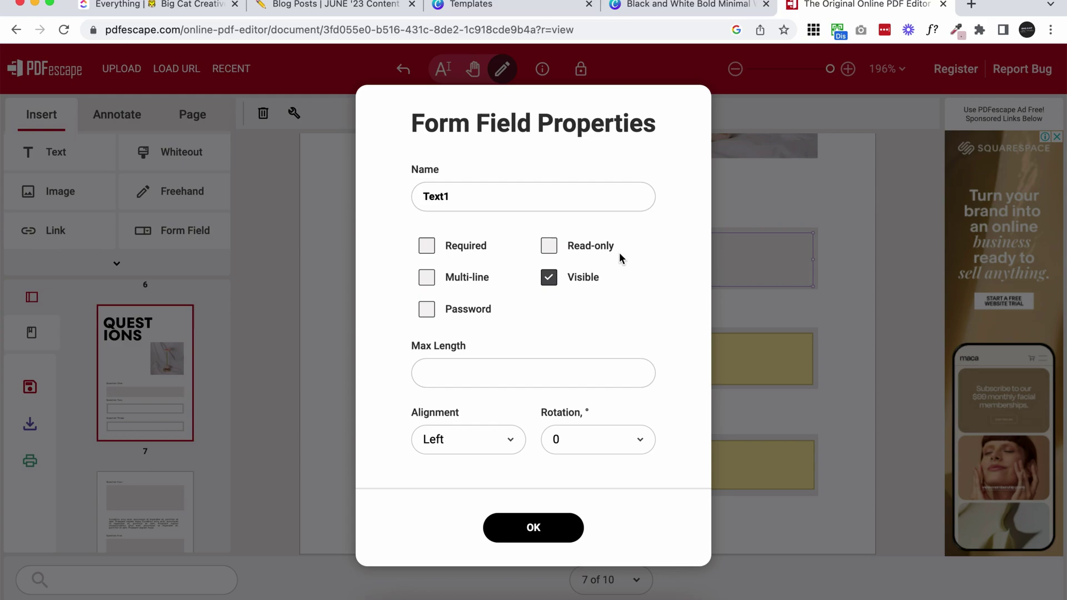
left_click(433, 280)
left_click(533, 527)
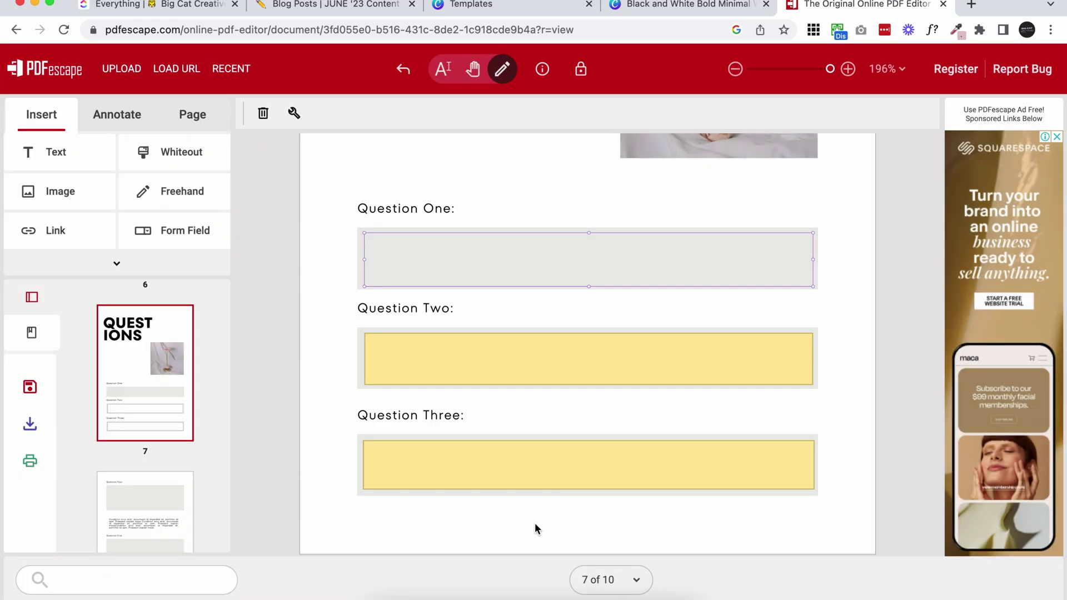
Type test text 'fdsfdsfds fdsf fds fds fds' into the Question One field
left_click(472, 70)
left_click(408, 224)
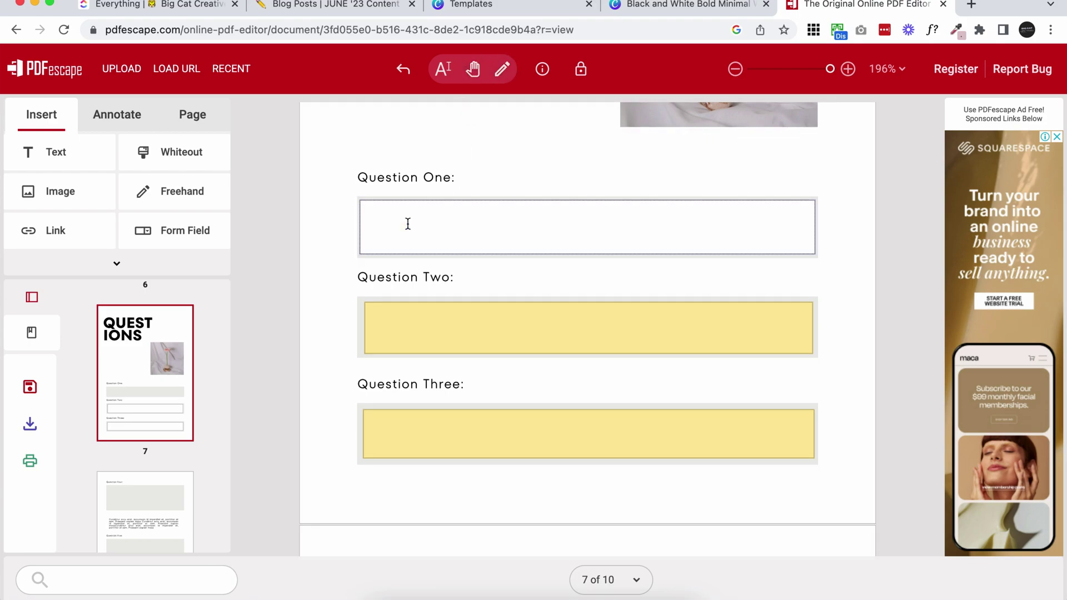
type("fdsfdsfds fdsf fds fds f")
type("ds")
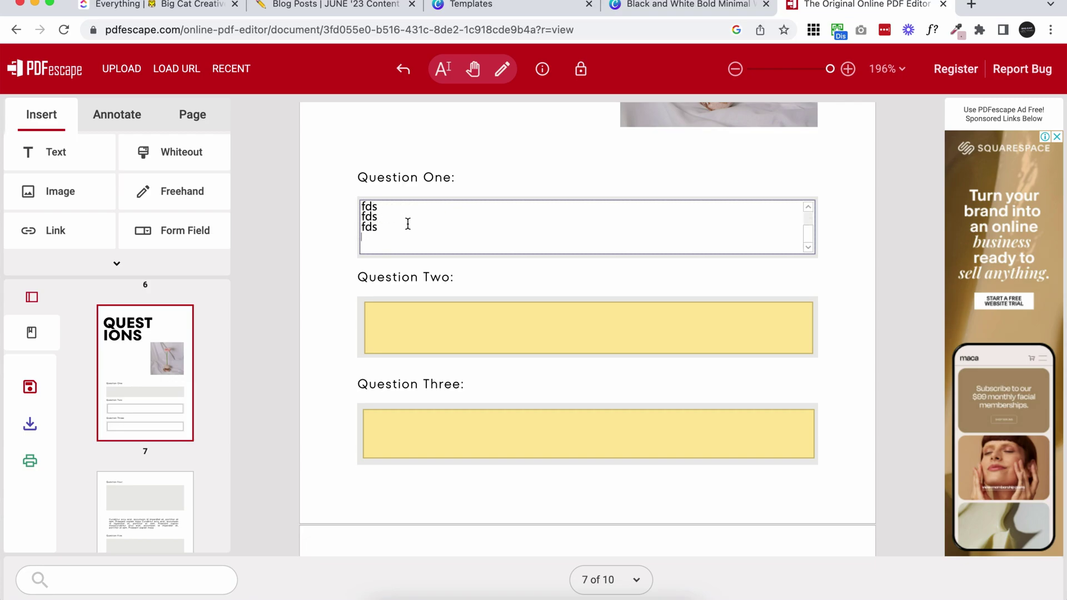
left_click(808, 208)
Turn on the Text1 field's Visible setting and close its properties
double_click(533, 192)
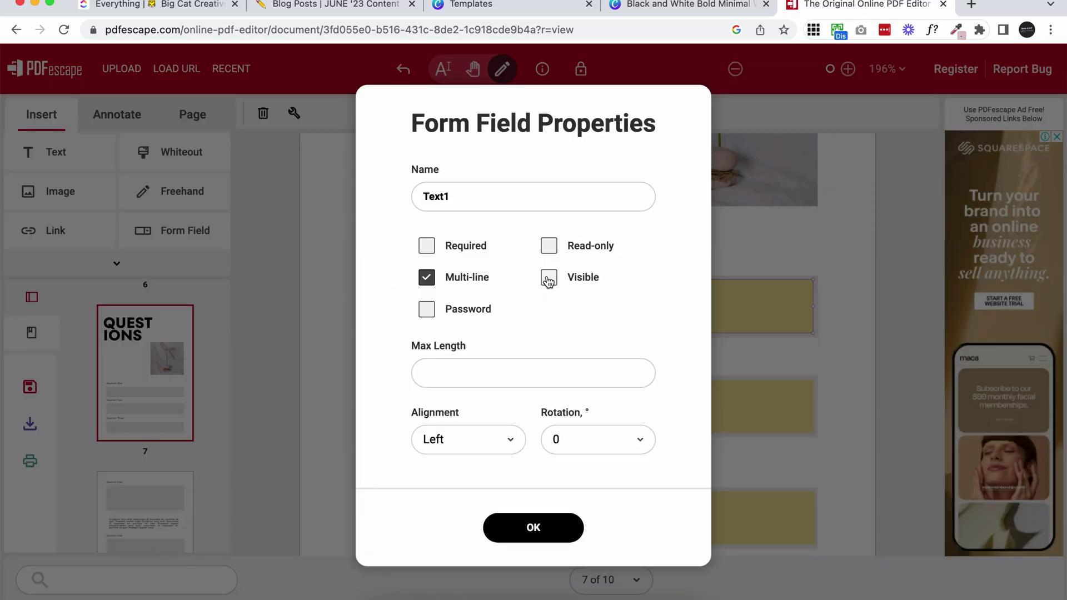
left_click(548, 280)
left_click(548, 279)
left_click(548, 279)
key("Return")
left_click(525, 234)
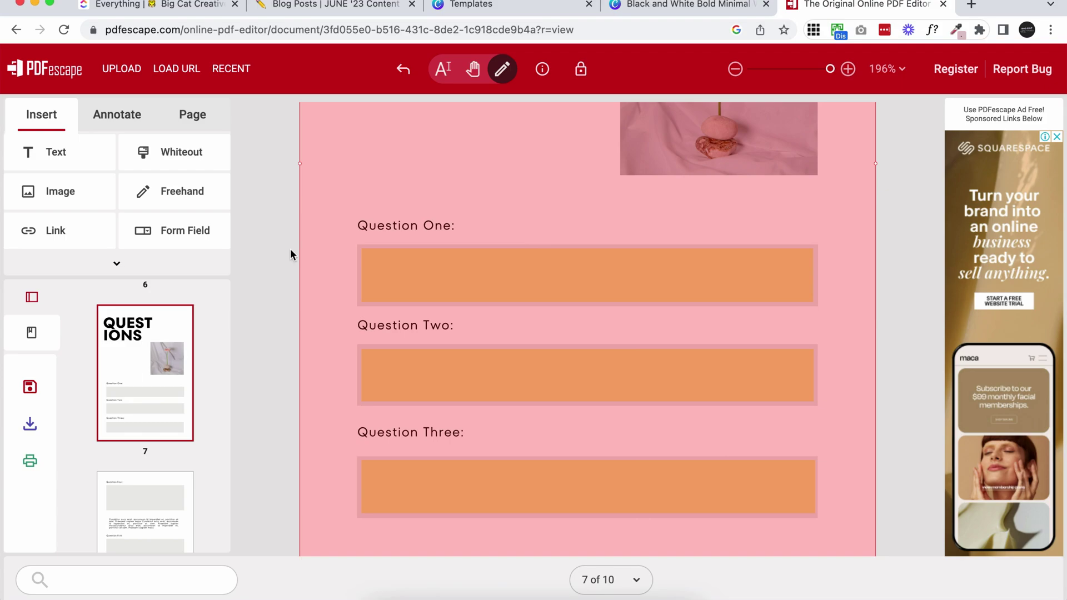
left_click(266, 257)
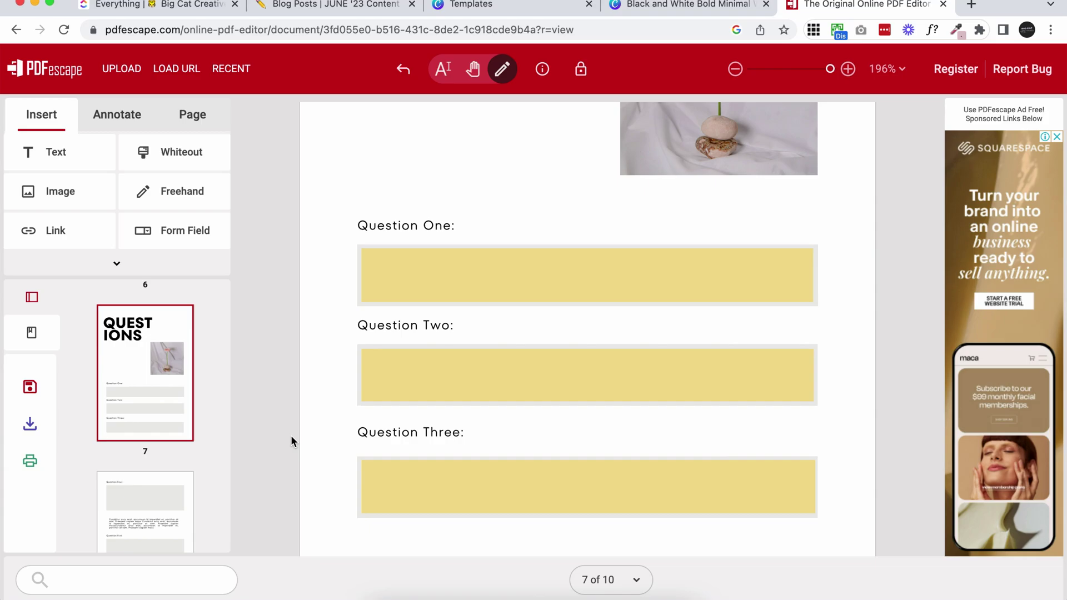
scroll(247, 229, "up", 1)
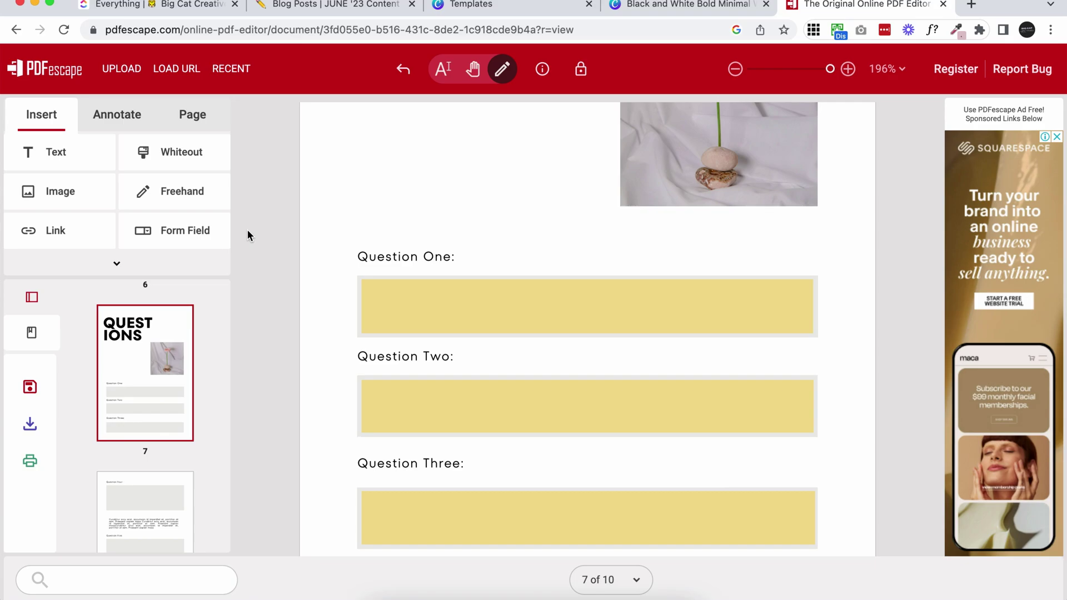
Trim the Question Three field's edges so it sits inside its grey answer box
left_click(531, 531)
scroll(840, 500, "down", 1)
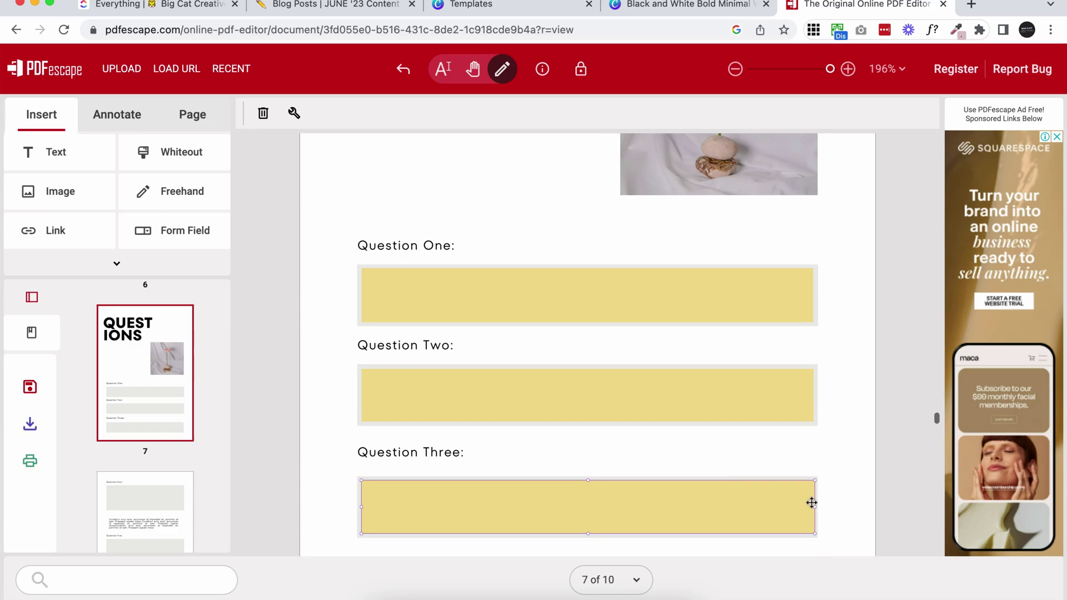
left_click_drag(815, 508, 811, 504)
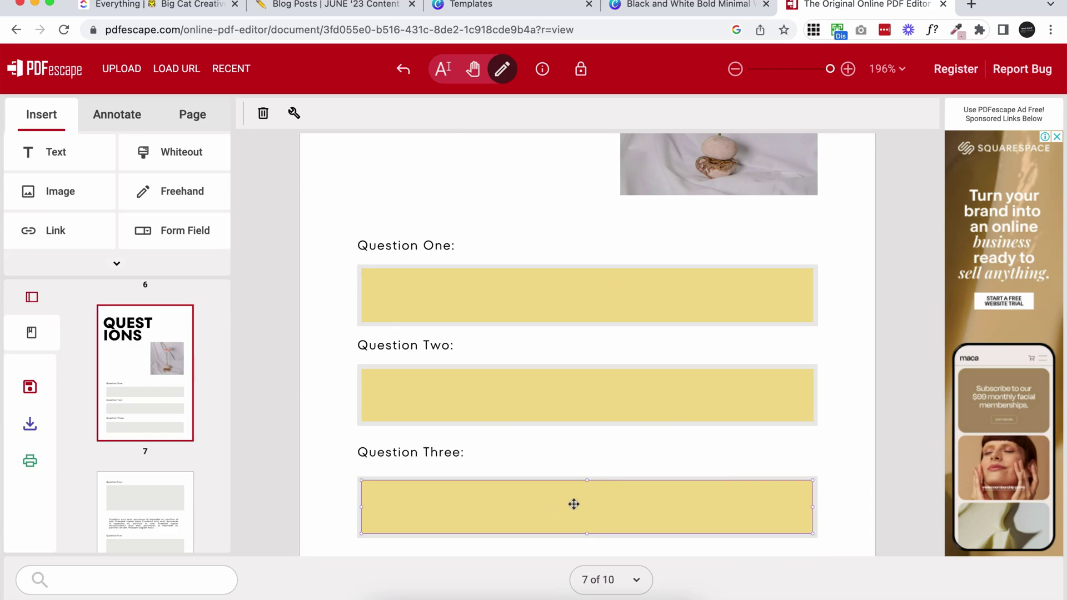
left_click_drag(588, 480, 588, 481)
scroll(302, 348, "down", 1)
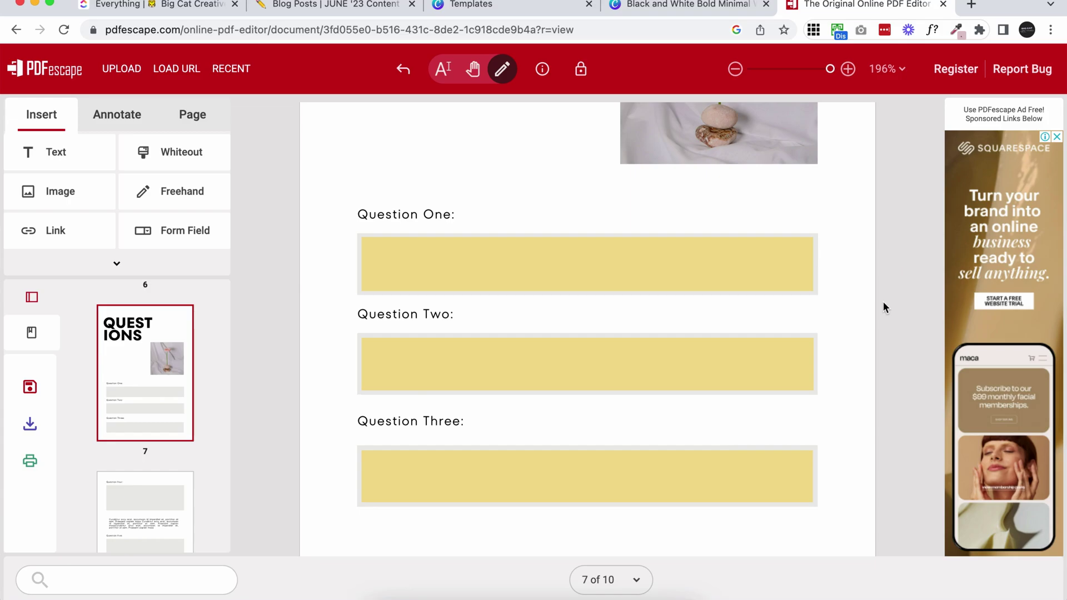
Test the Question Two, Three and One fields by clicking into each
scroll(441, 286, "down", 2)
left_click(411, 334)
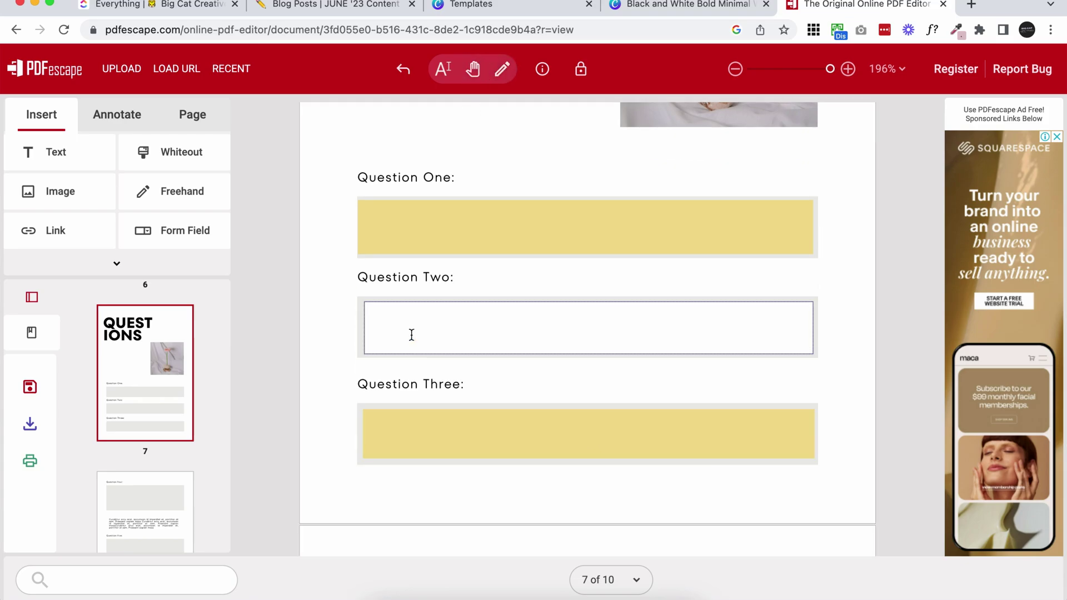
left_click(410, 442)
left_click(410, 219)
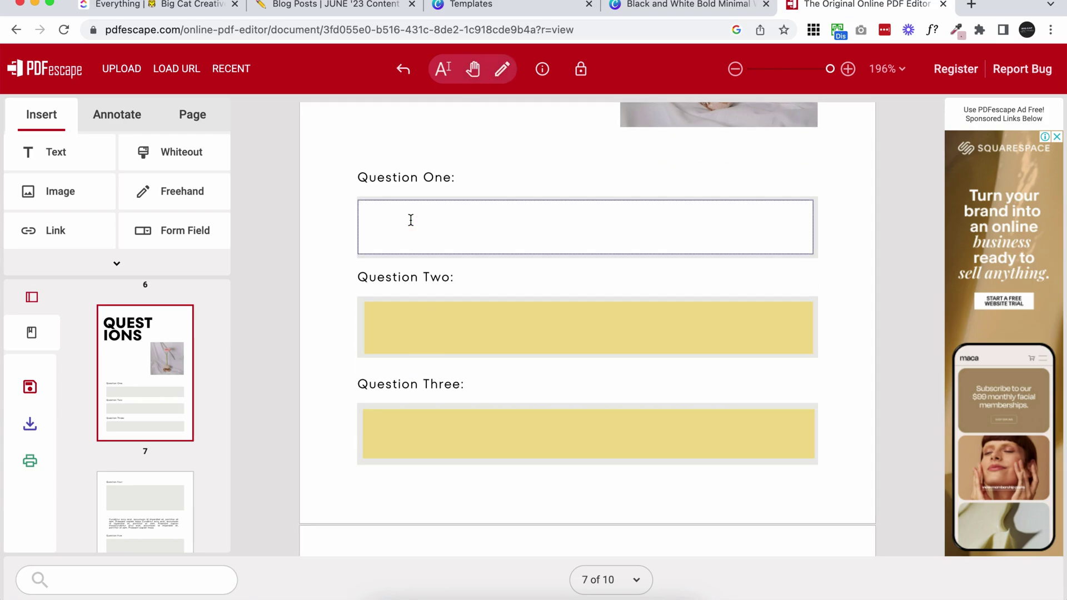
scroll(411, 220, "down", 15)
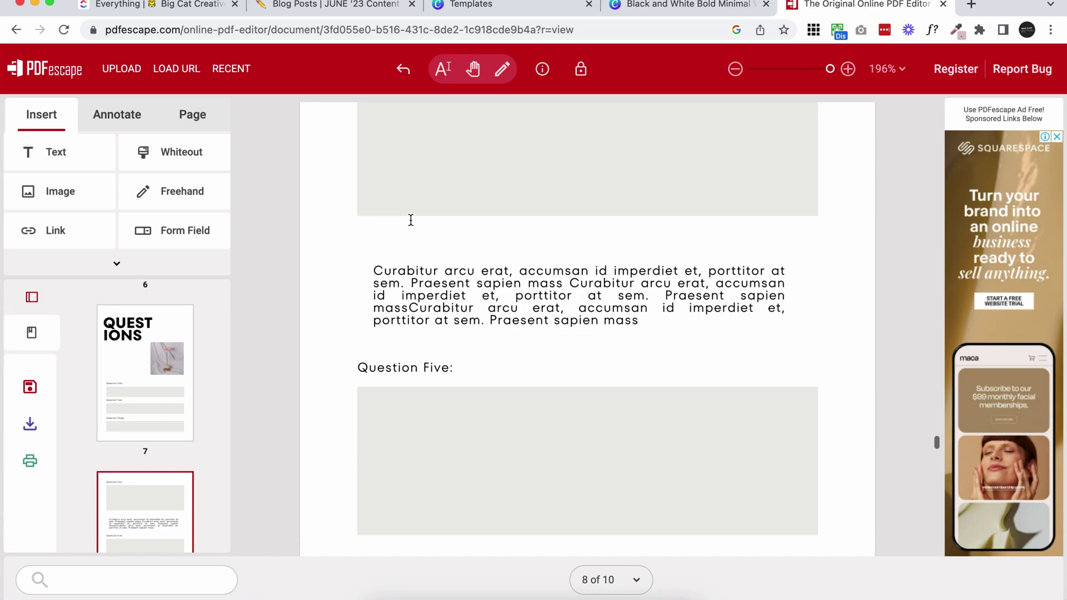
scroll(611, 322, "up", 12)
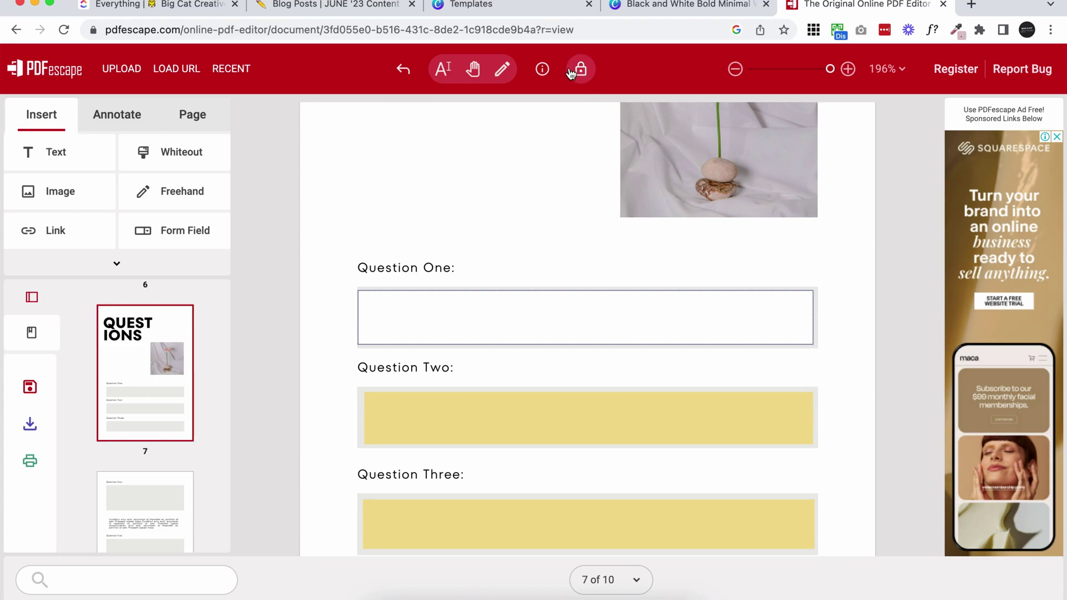
Confirm the Question One field's Multi-line setting in its properties
left_click(502, 69)
left_click(526, 334)
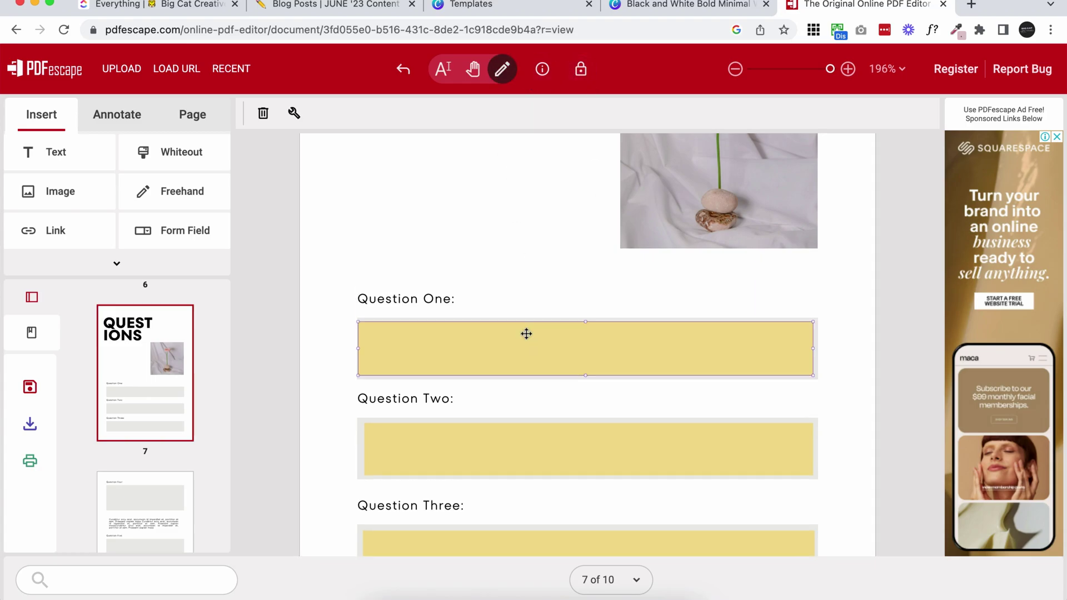
left_click(294, 113)
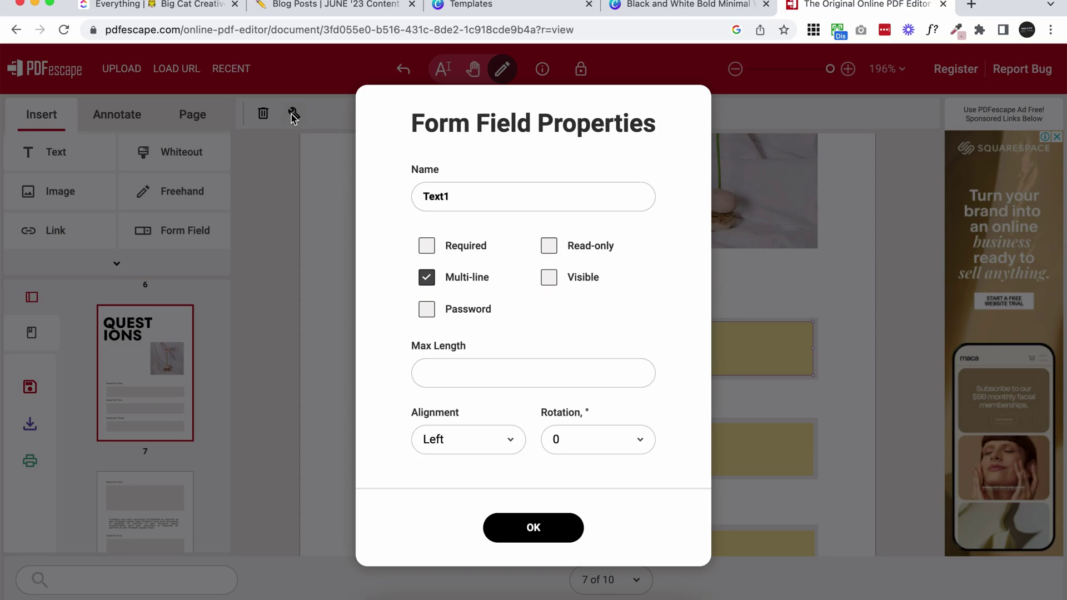
left_click(538, 528)
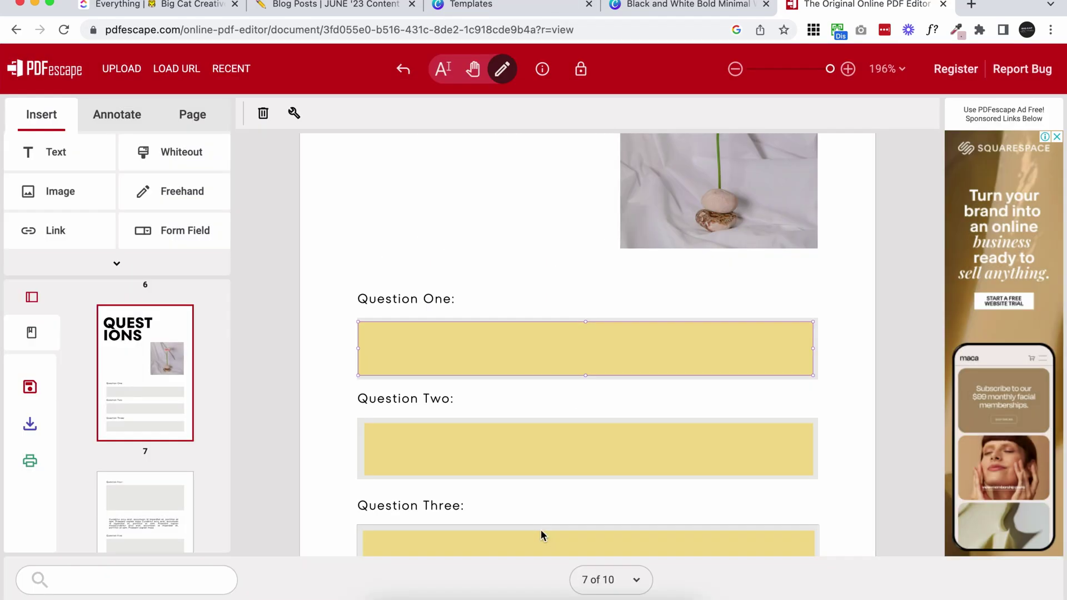
Download the edited workbook PDF and open it in a new browser tab
left_click(346, 235)
scroll(830, 415, "down", 2)
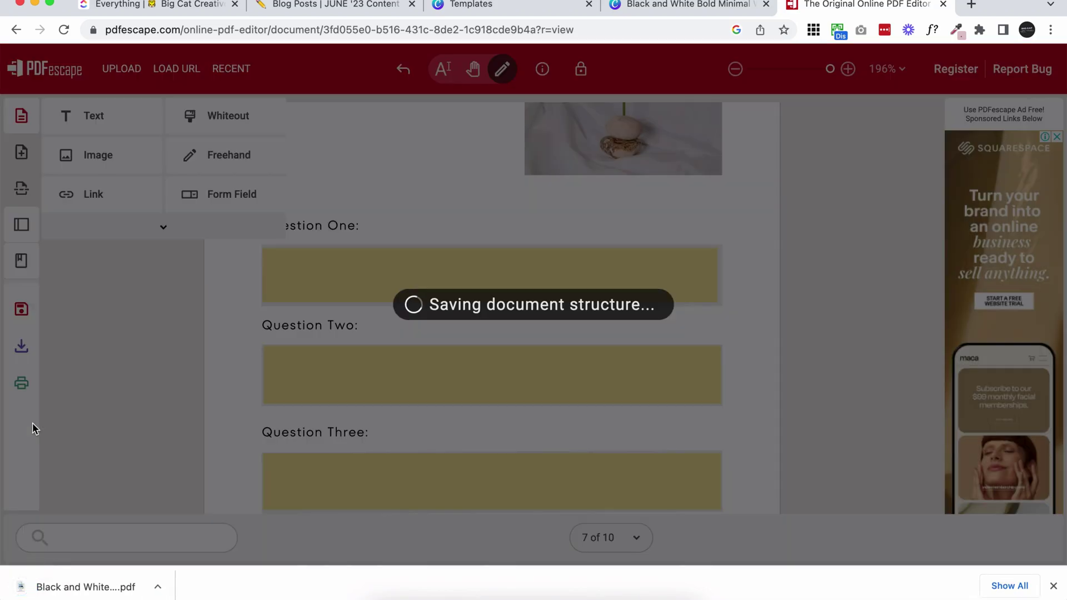
left_click(102, 580)
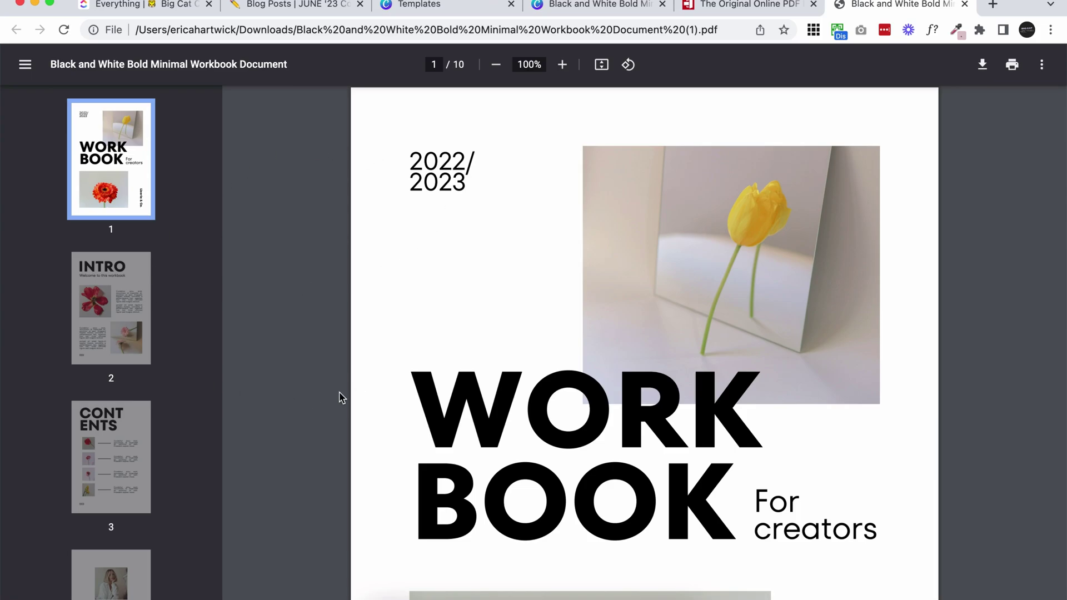
Page through the downloaded workbook to page 7's Question boxes, then show recent downloads
left_click(125, 333)
left_click(126, 445)
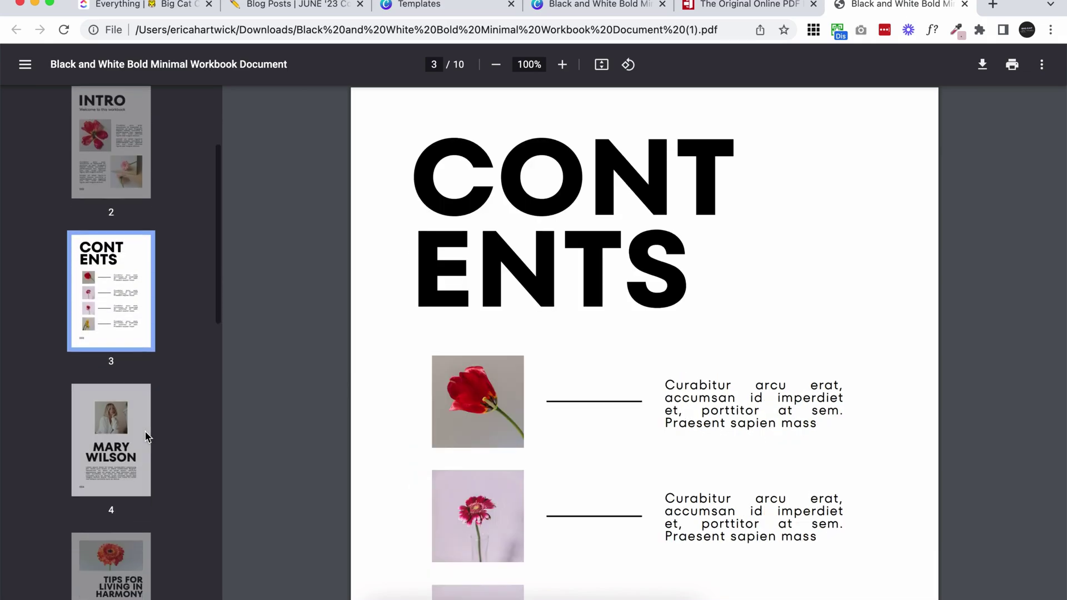
left_click(145, 433)
left_click(144, 434)
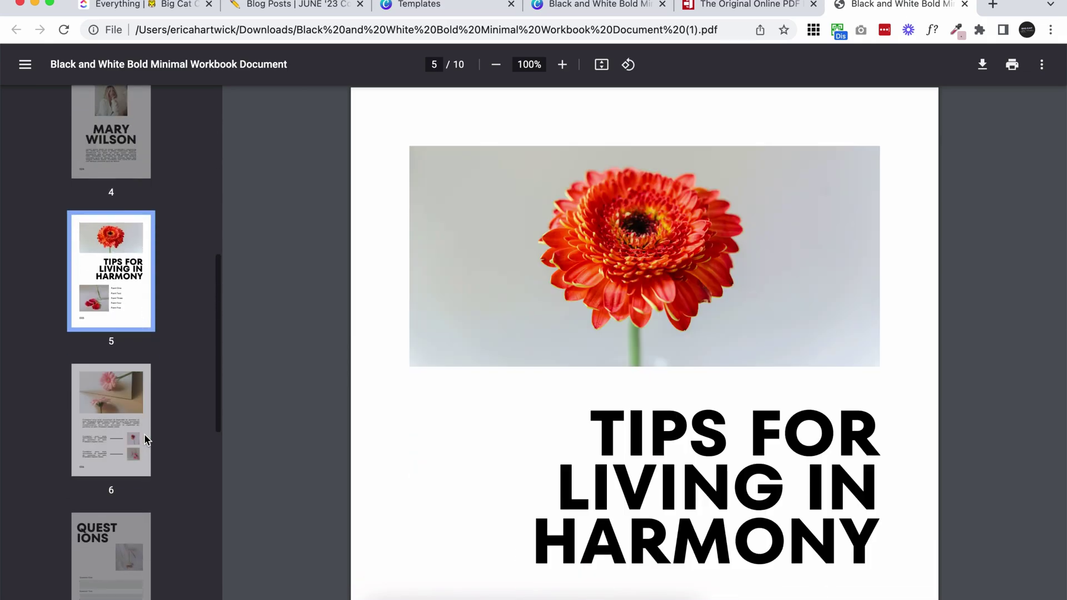
left_click(144, 433)
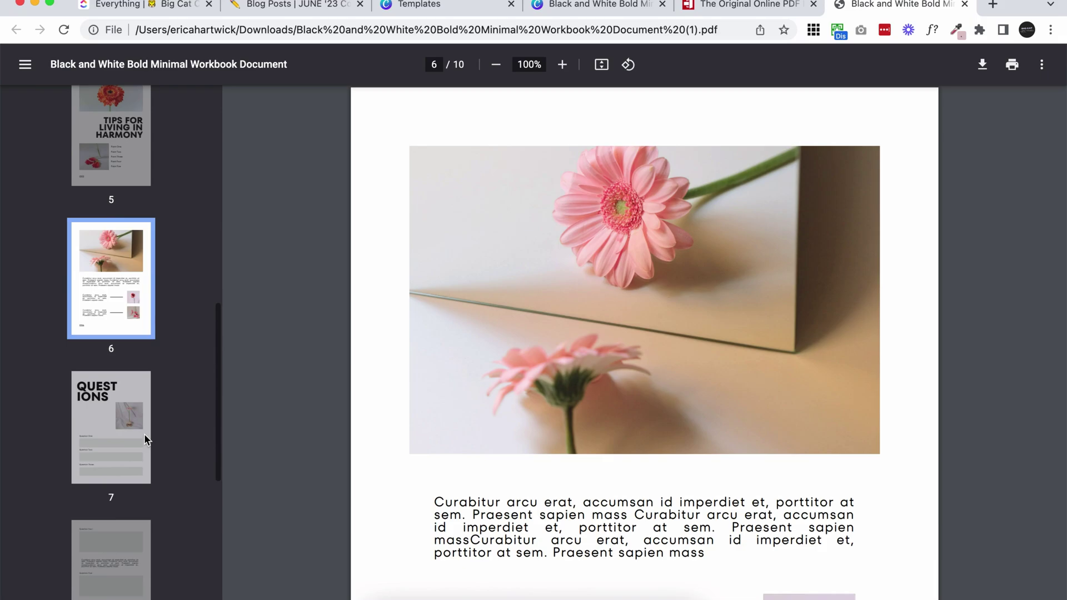
left_click(145, 433)
scroll(586, 369, "down", 5)
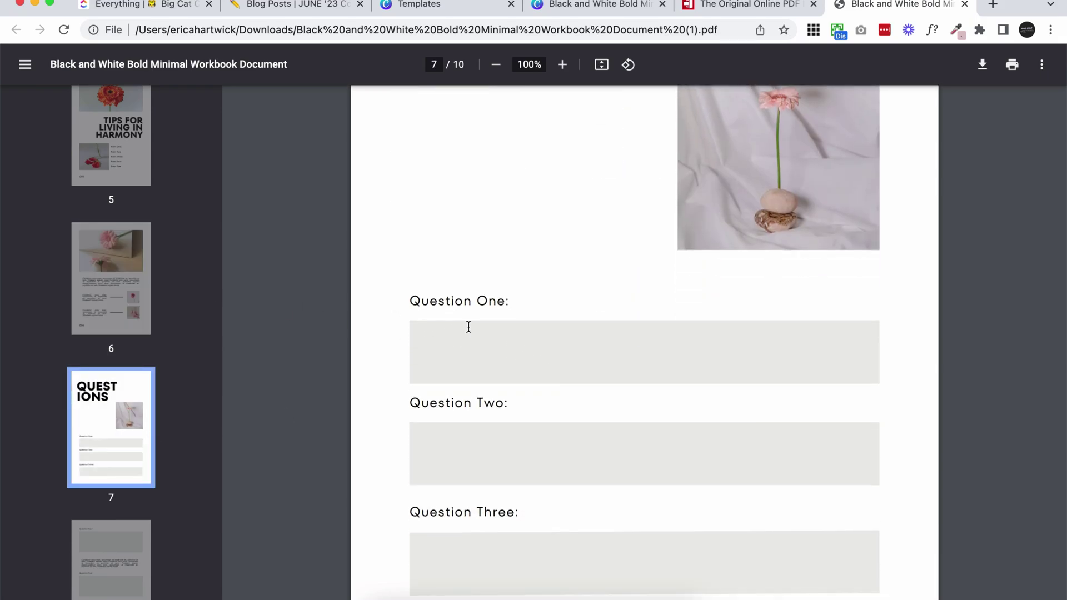
scroll(468, 327, "down", 2)
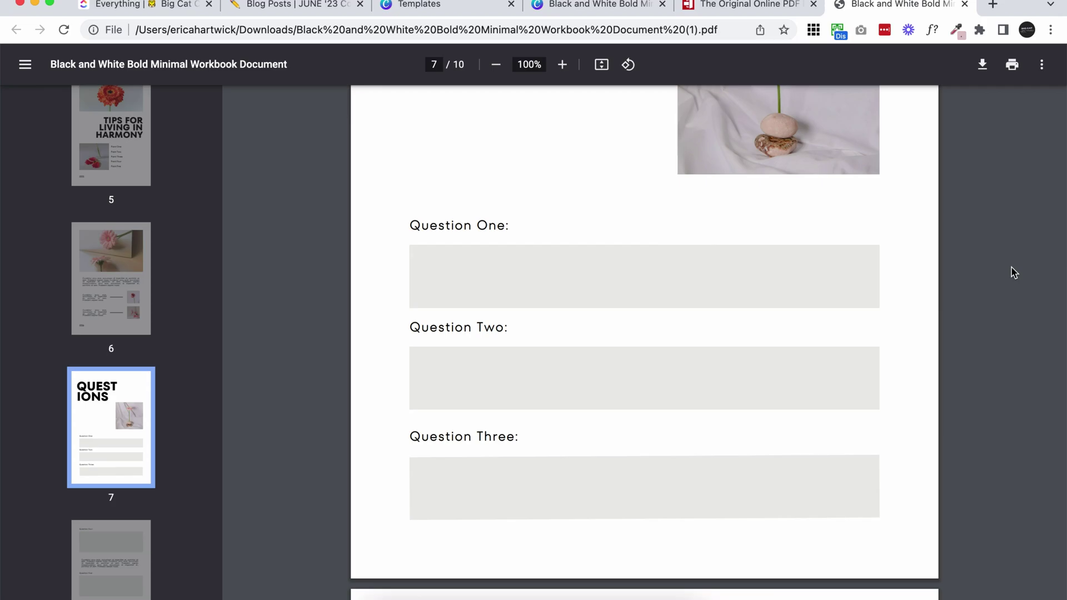
left_click(631, 596)
Open Workbook Document (1).pdf in Preview and scroll to page 7
left_click(634, 570)
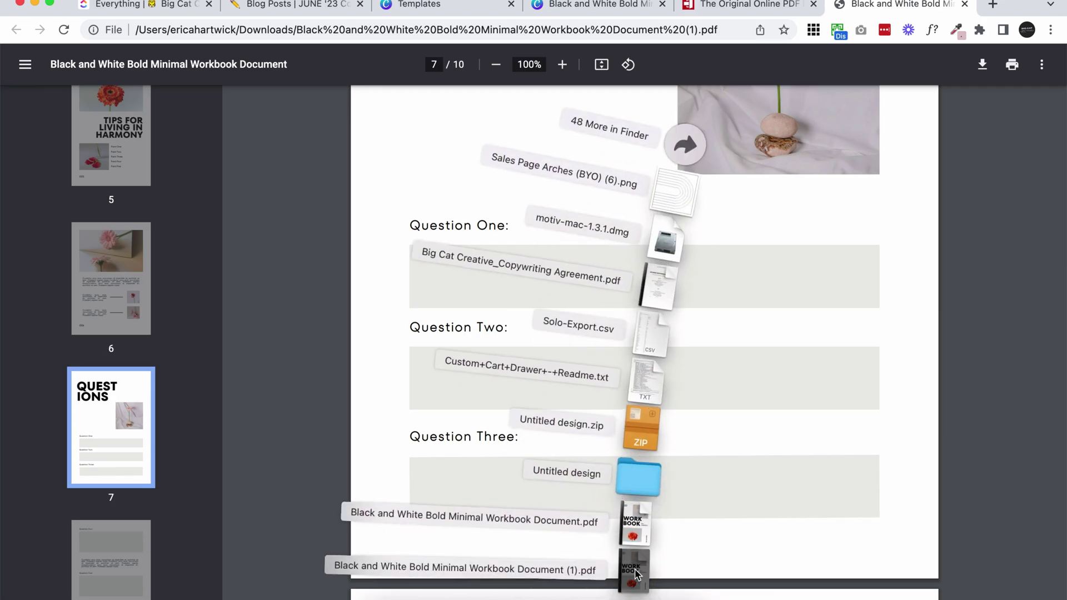
scroll(406, 354, "up", 20)
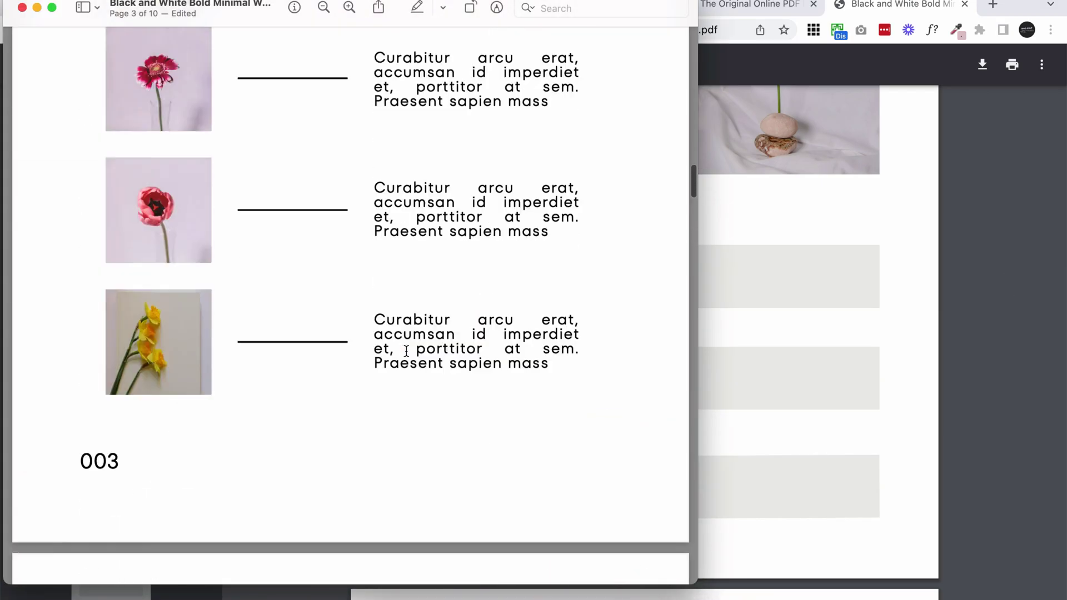
scroll(406, 351, "up", 5)
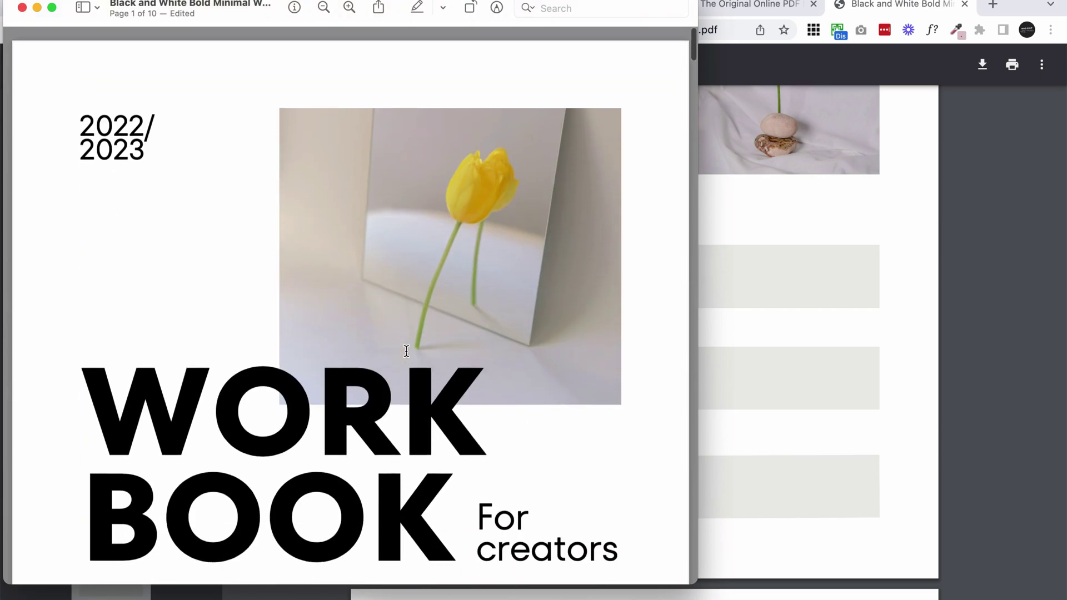
scroll(406, 351, "down", 10)
scroll(406, 350, "down", 15)
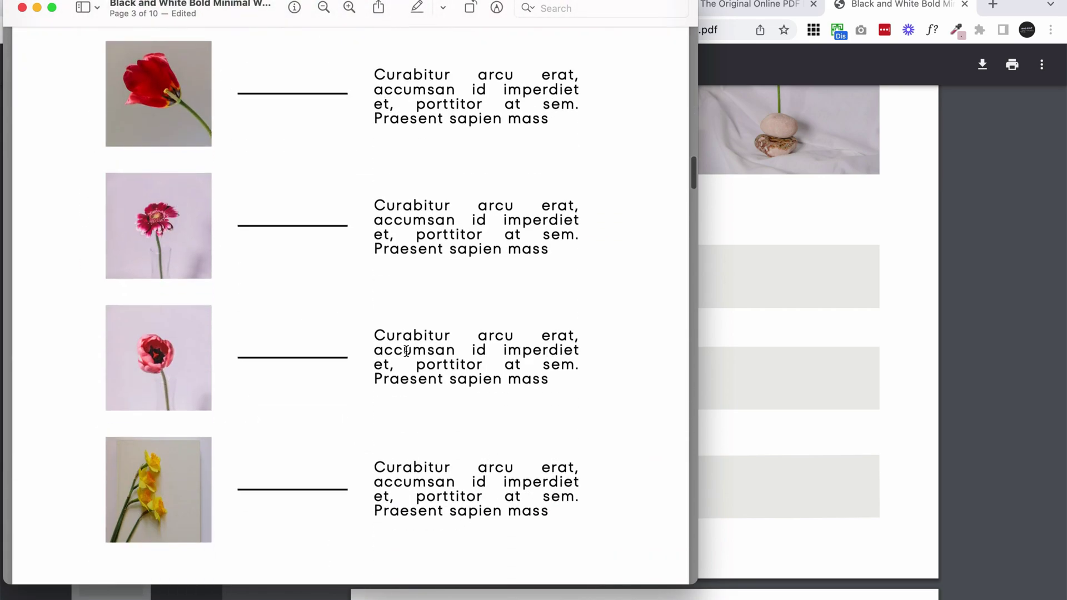
scroll(406, 350, "down", 20)
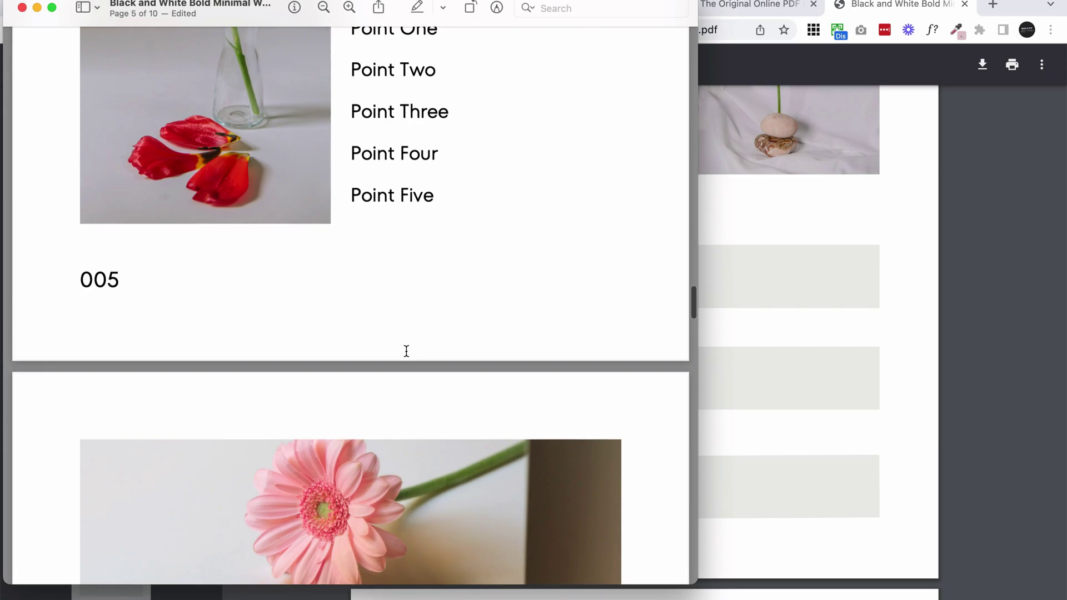
scroll(407, 350, "down", 15)
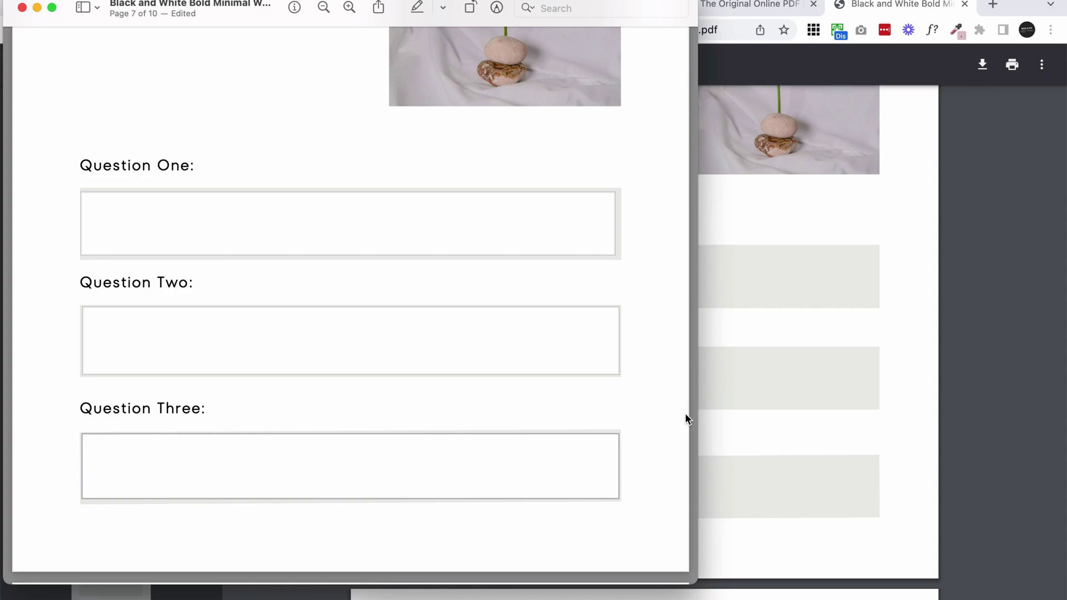
Type 'Fillalble PDF and you can see that I can type in this box' into Question One
scroll(684, 412, "down", 1)
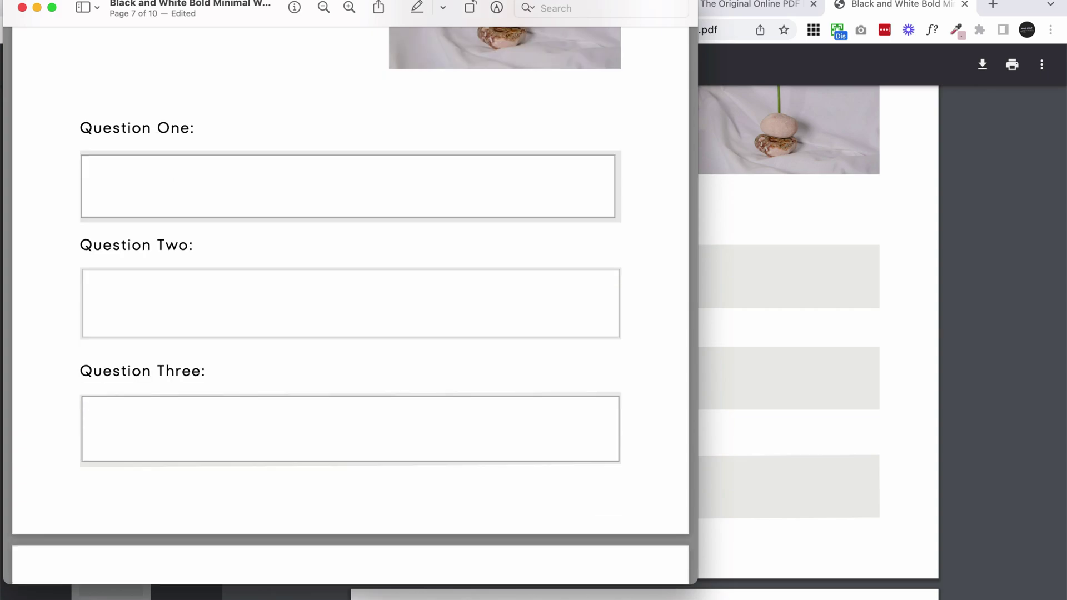
type("Fillalble PDF ")
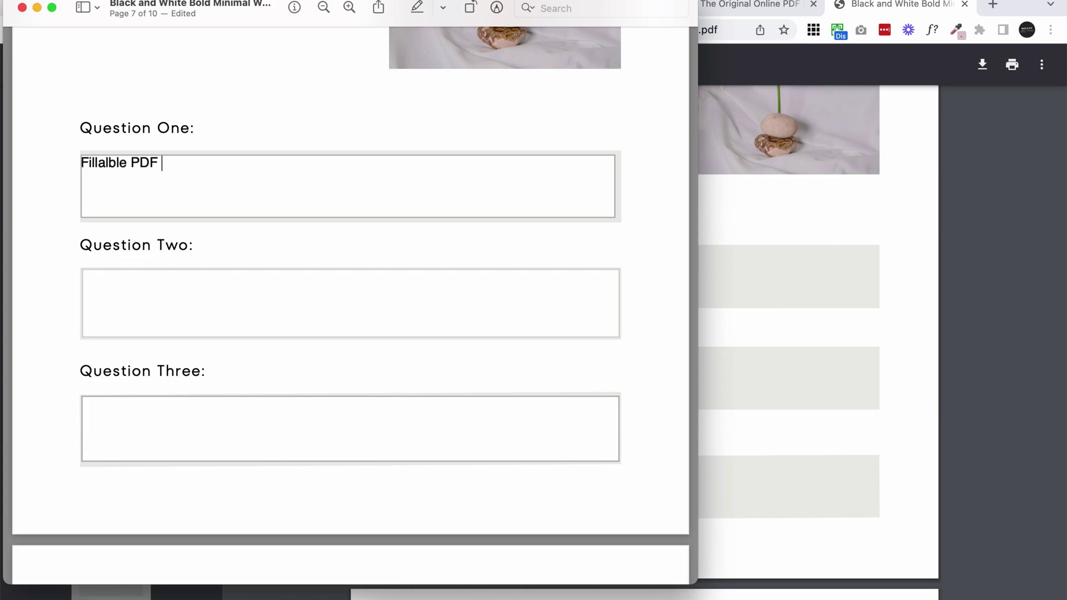
type("and you can see that I ")
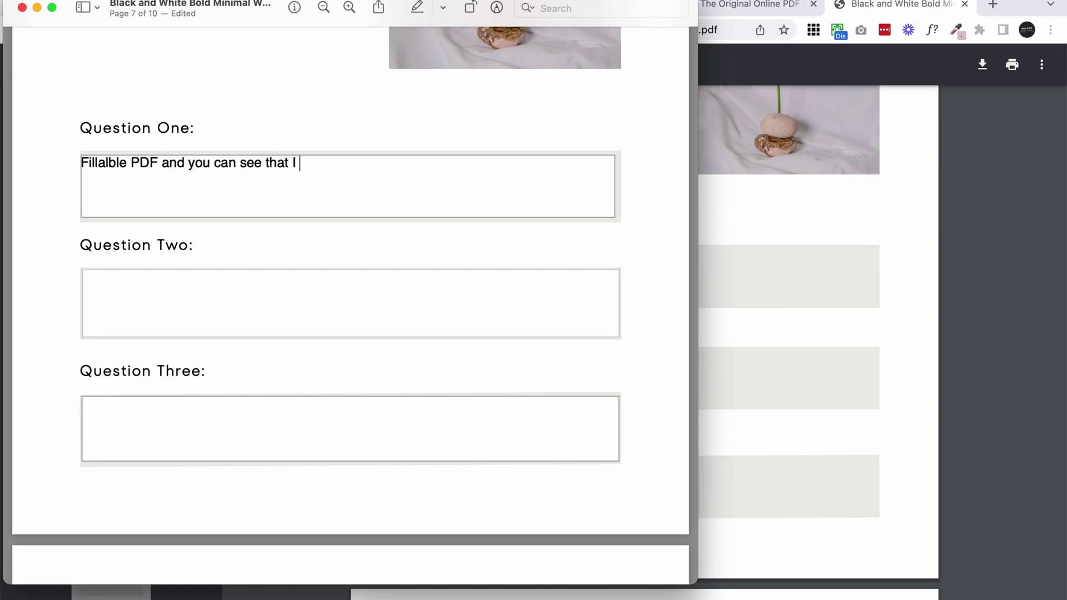
type("can type in this boc")
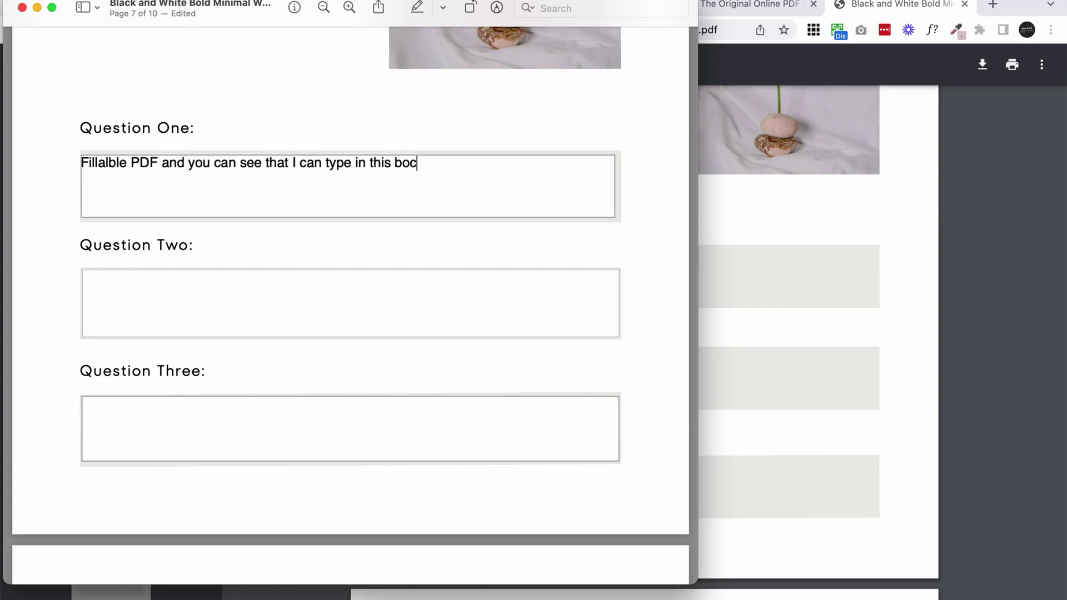
key("BackSpace")
type("x")
Add a second line, 'Multi lines of text', and finish editing the field
key("Return")
type("Mul")
key("BackSpace")
type("l")
key("BackSpace")
type("lti lines of text")
left_click(329, 120)
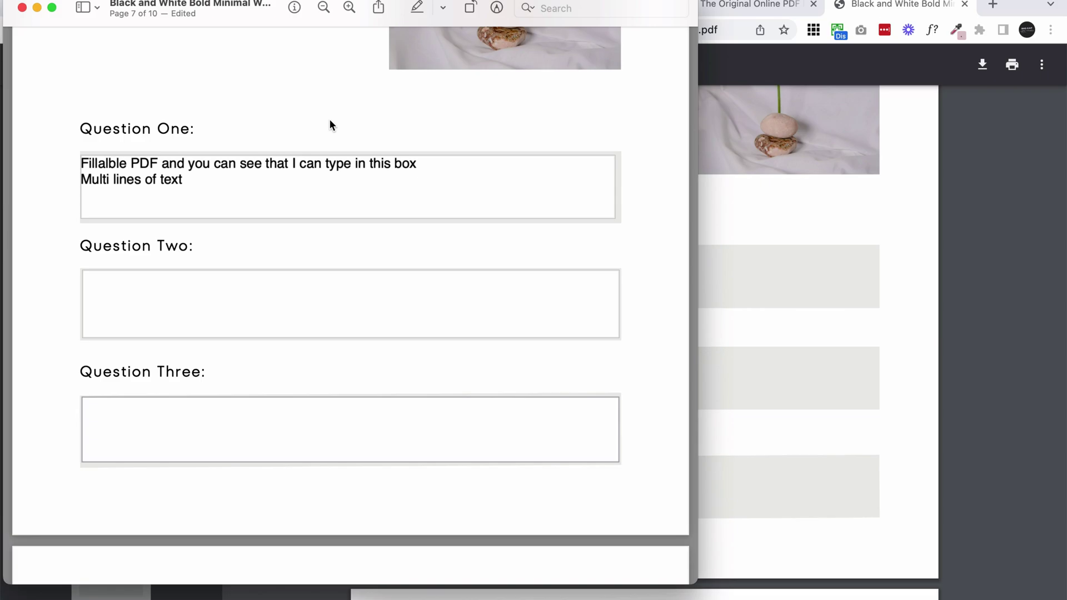
scroll(329, 119, "up", 20)
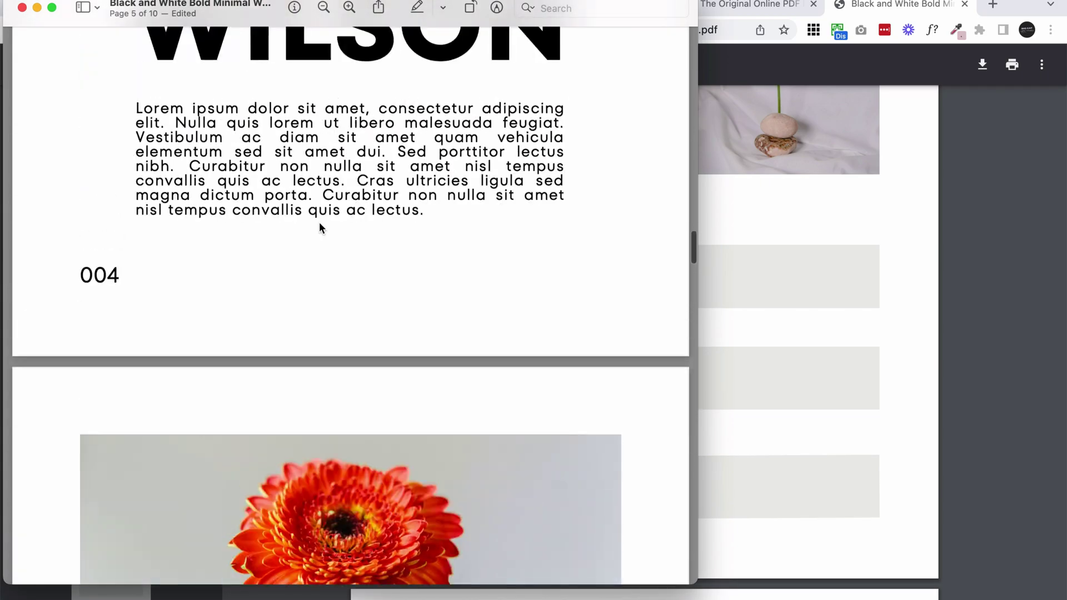